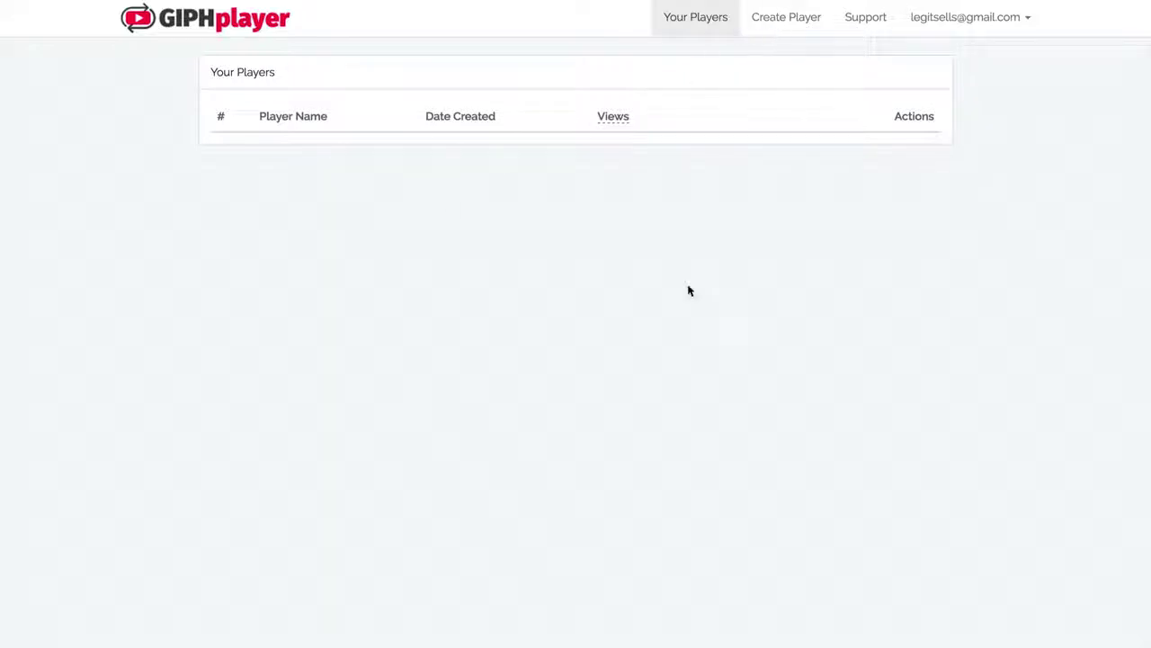
Step: Start creating a new player and name it Test
{"action": "left_click", "coordinate": [786, 20]}
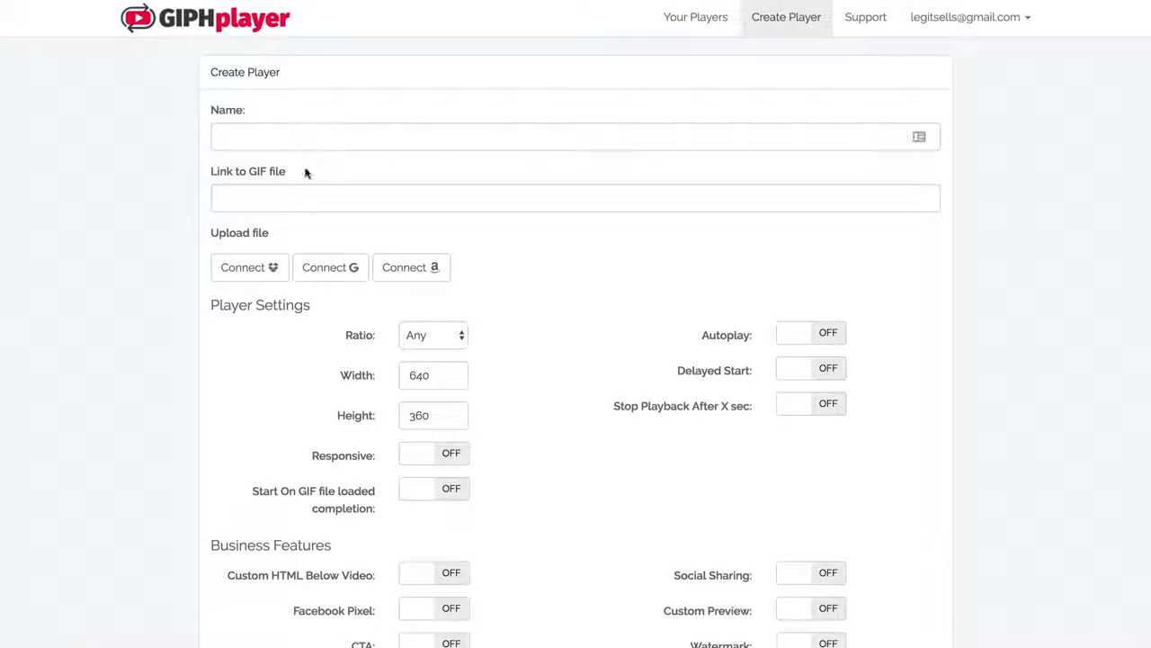
{"action": "scroll", "coordinate": [146, 331], "scroll_direction": "down", "scroll_amount": 1}
{"action": "scroll", "coordinate": [151, 311], "scroll_direction": "up", "scroll_amount": 2}
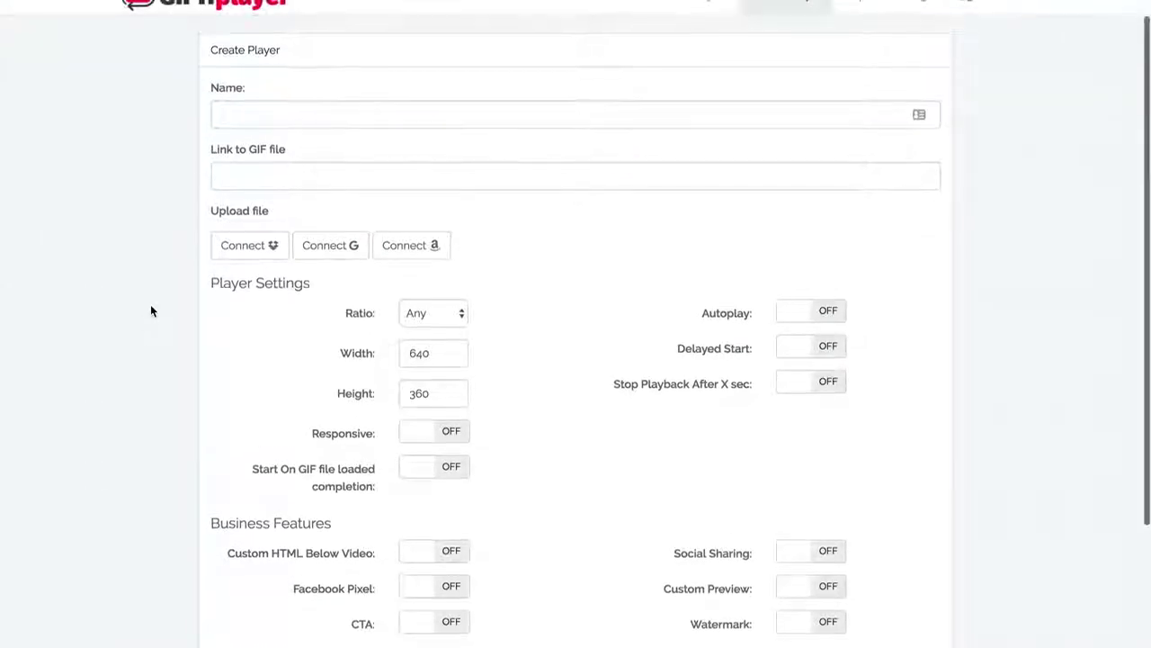
{"action": "left_click", "coordinate": [232, 144]}
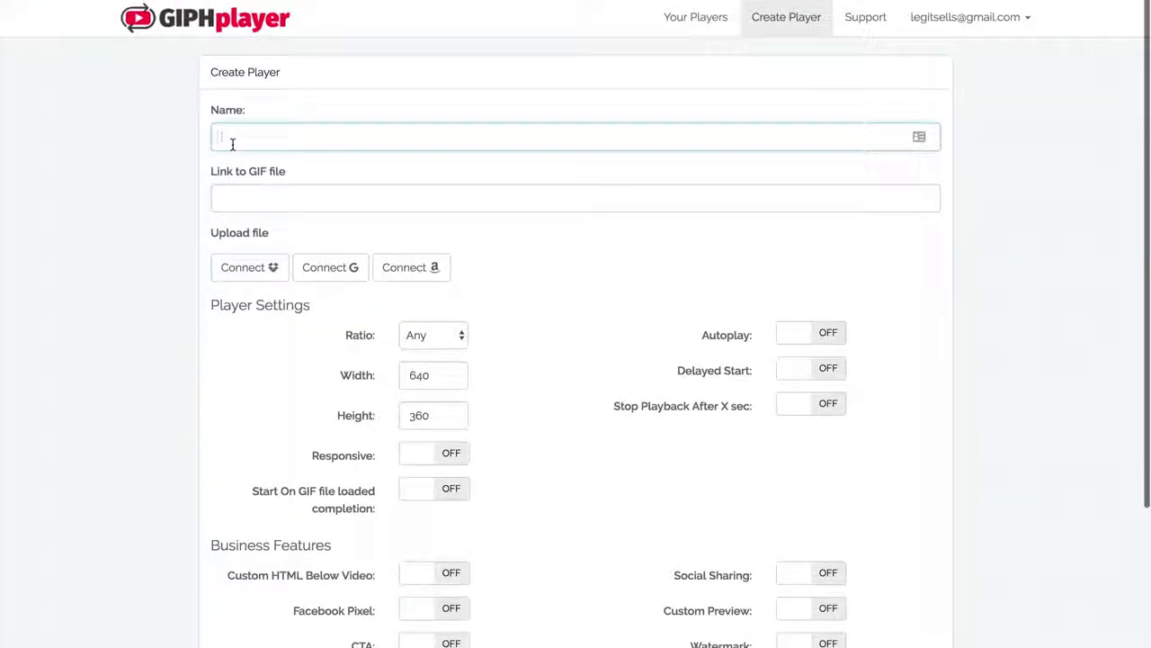
{"action": "type", "text": "Test"}
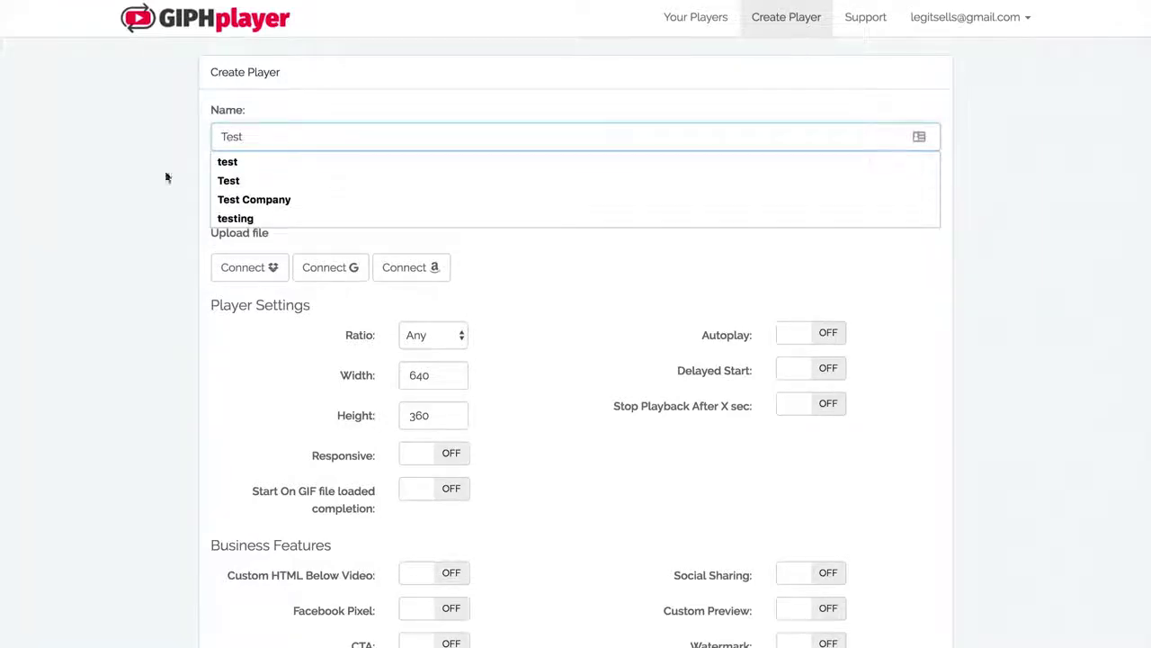
{"action": "left_click", "coordinate": [129, 199]}
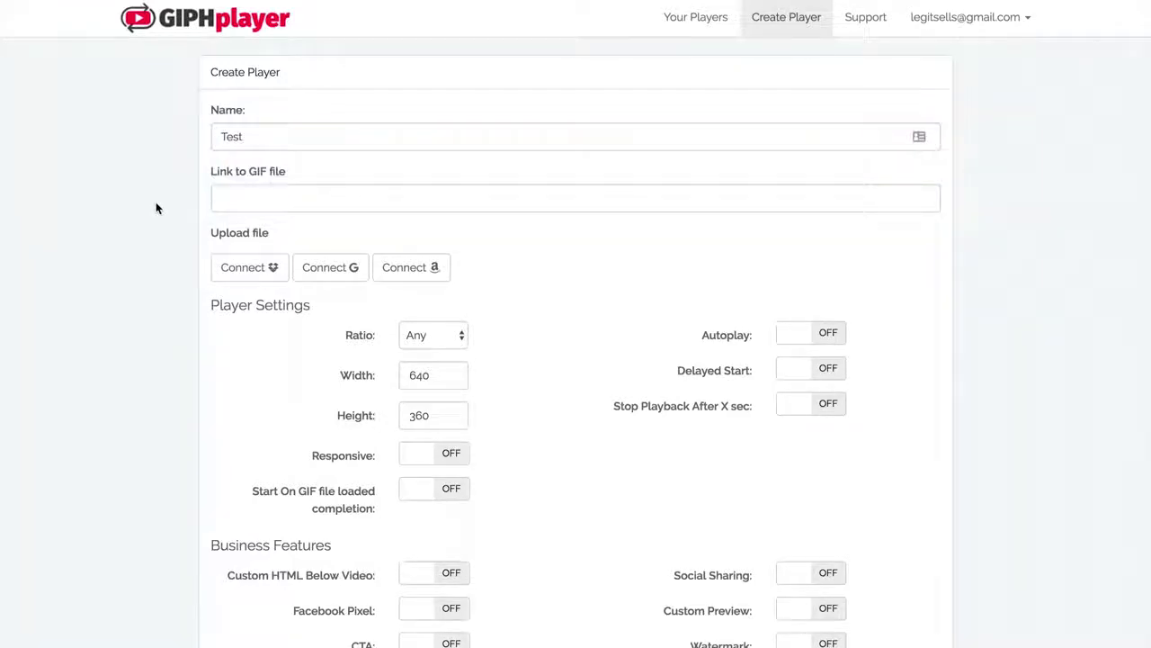
{"action": "left_click", "coordinate": [264, 199]}
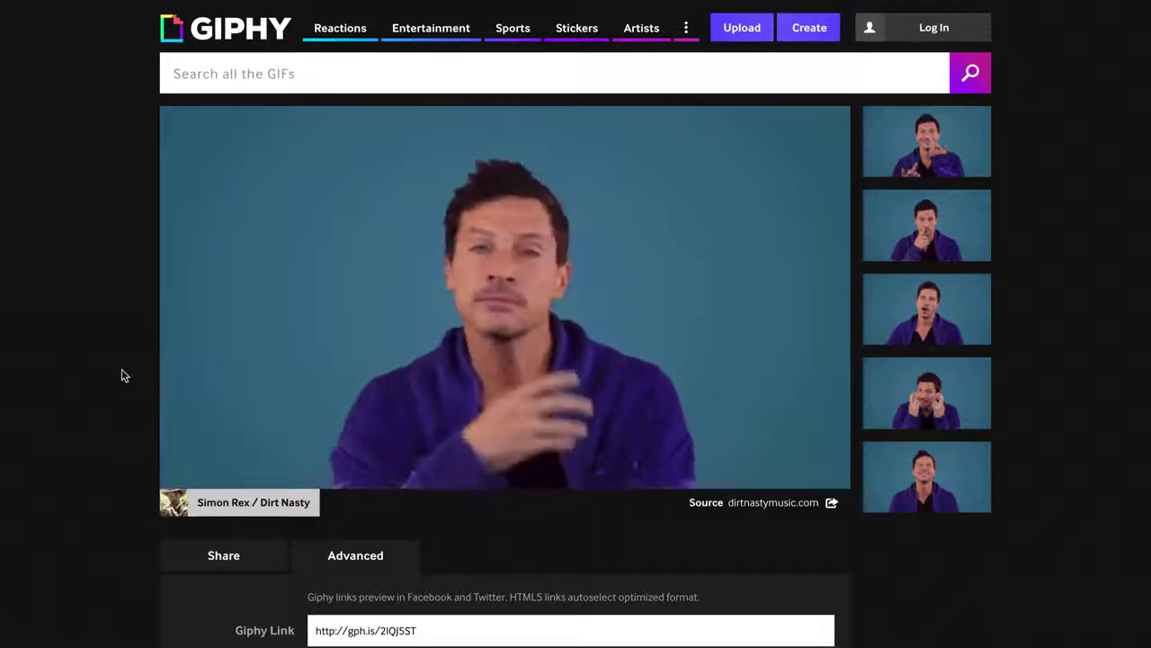
{"action": "scroll", "coordinate": [120, 375], "scroll_direction": "down", "scroll_amount": 2}
{"action": "scroll", "coordinate": [182, 451], "scroll_direction": "down", "scroll_amount": 1}
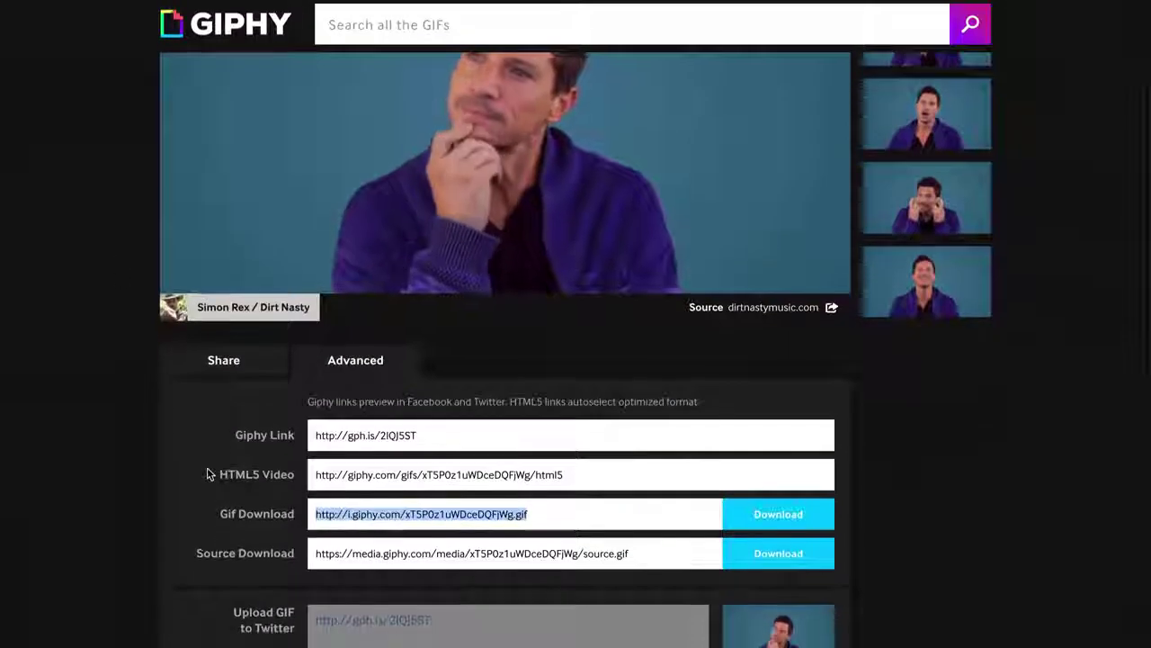
{"action": "left_click", "coordinate": [367, 509]}
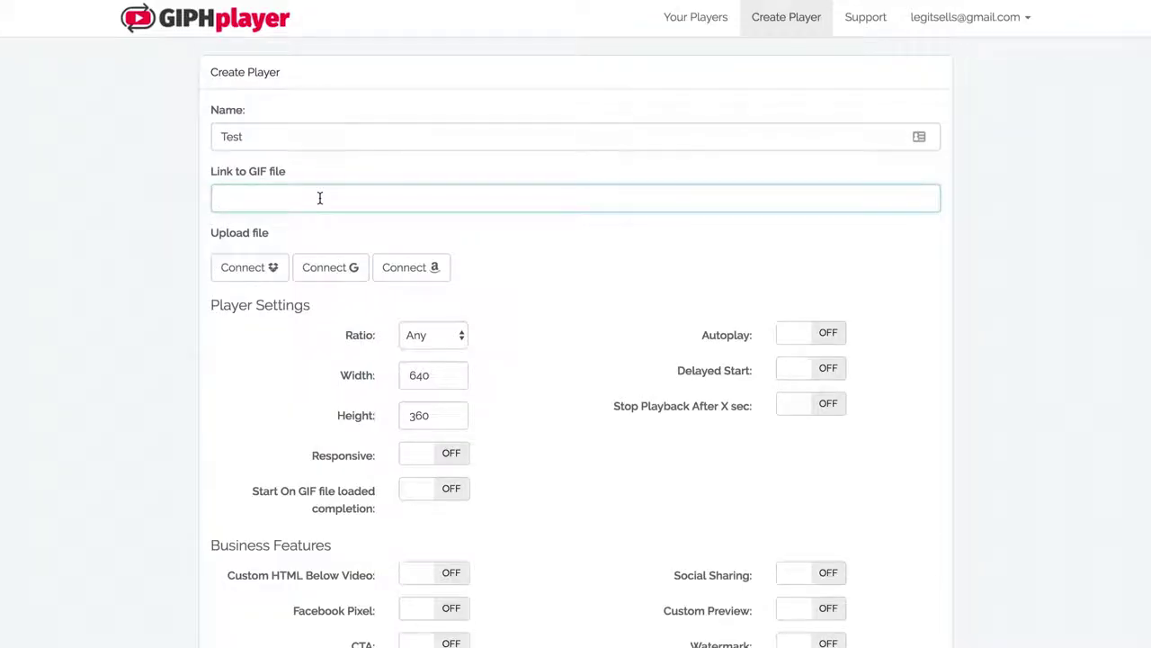
{"action": "key", "text": "ctrl+v"}
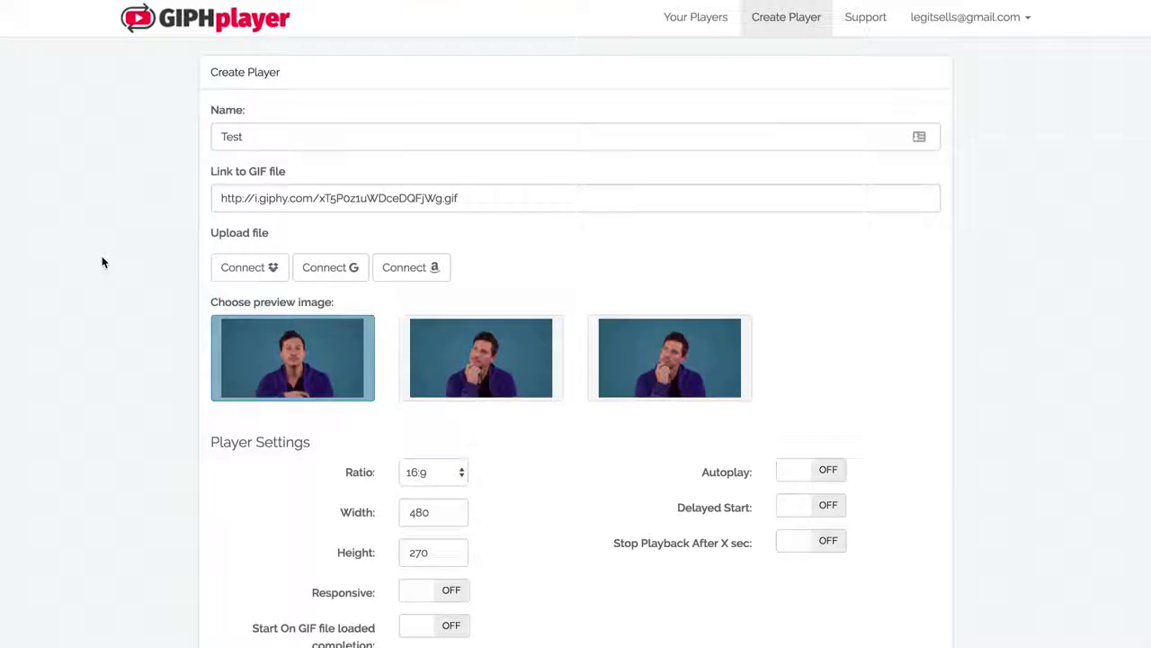
Step: Try the second and third preview images and return to the first one
{"action": "left_click", "coordinate": [445, 378]}
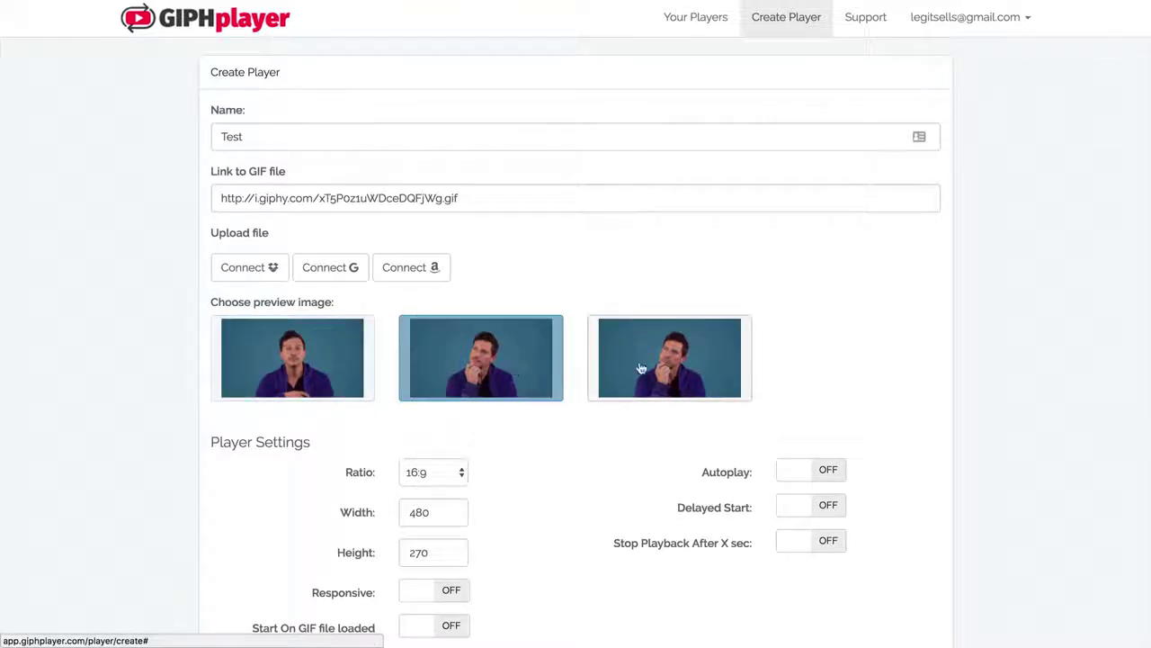
{"action": "left_click", "coordinate": [616, 367]}
{"action": "left_click", "coordinate": [461, 367]}
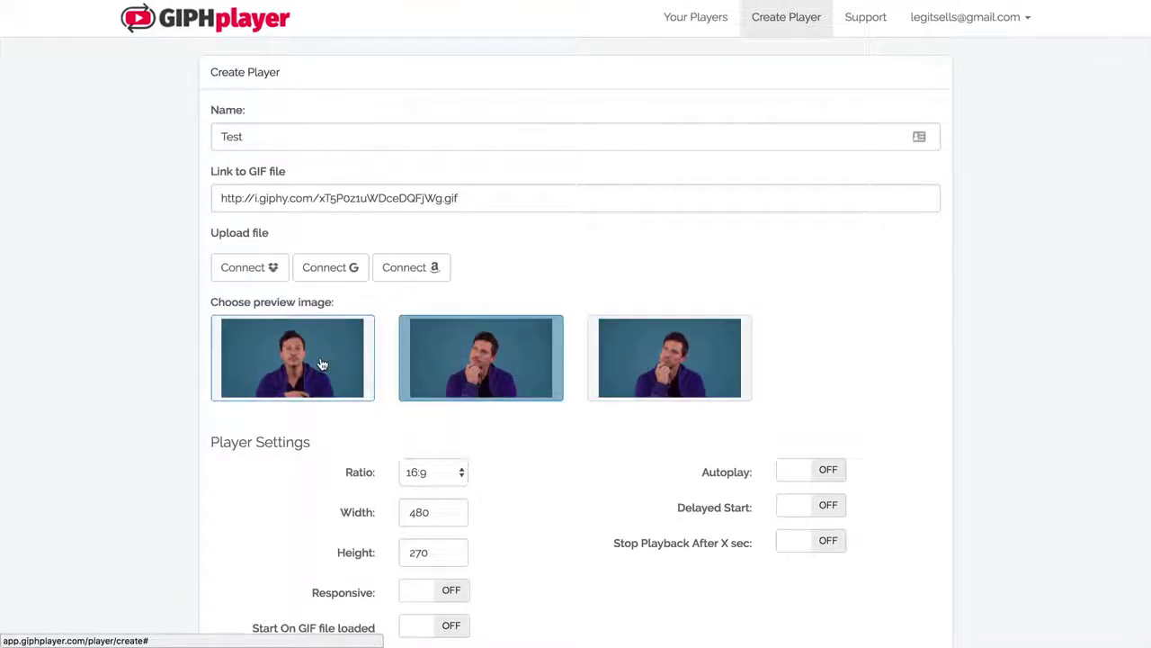
{"action": "left_click", "coordinate": [322, 363]}
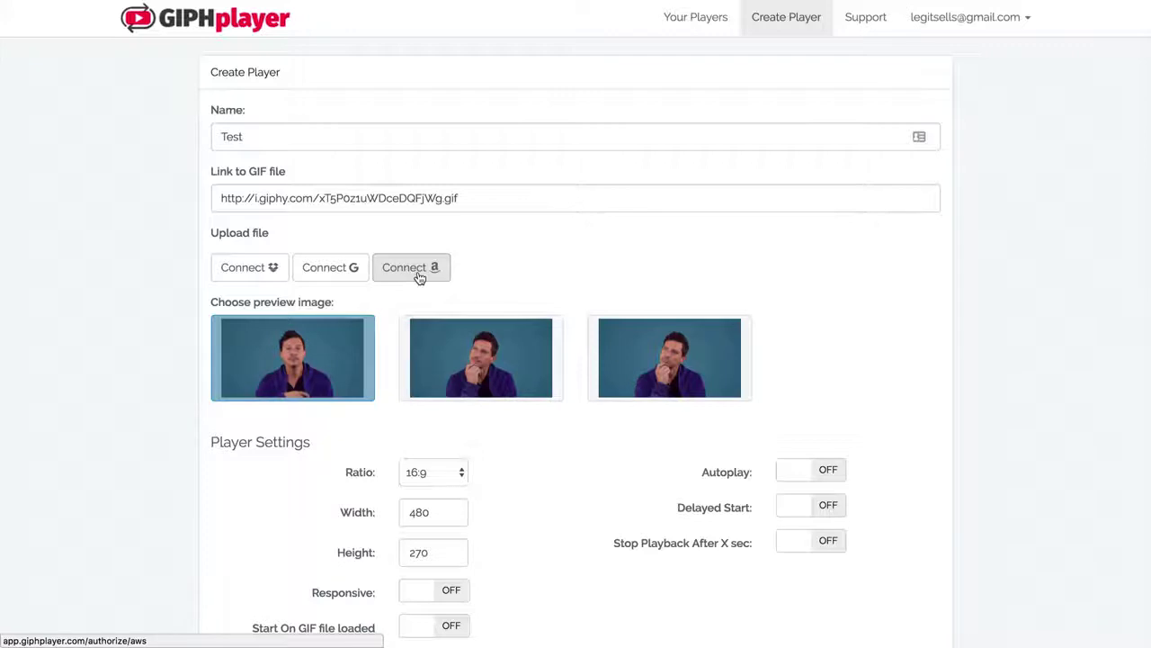
Step: Switch on the Responsive player setting to show its scale option and switch it off again
{"action": "scroll", "coordinate": [278, 441], "scroll_direction": "down", "scroll_amount": 5}
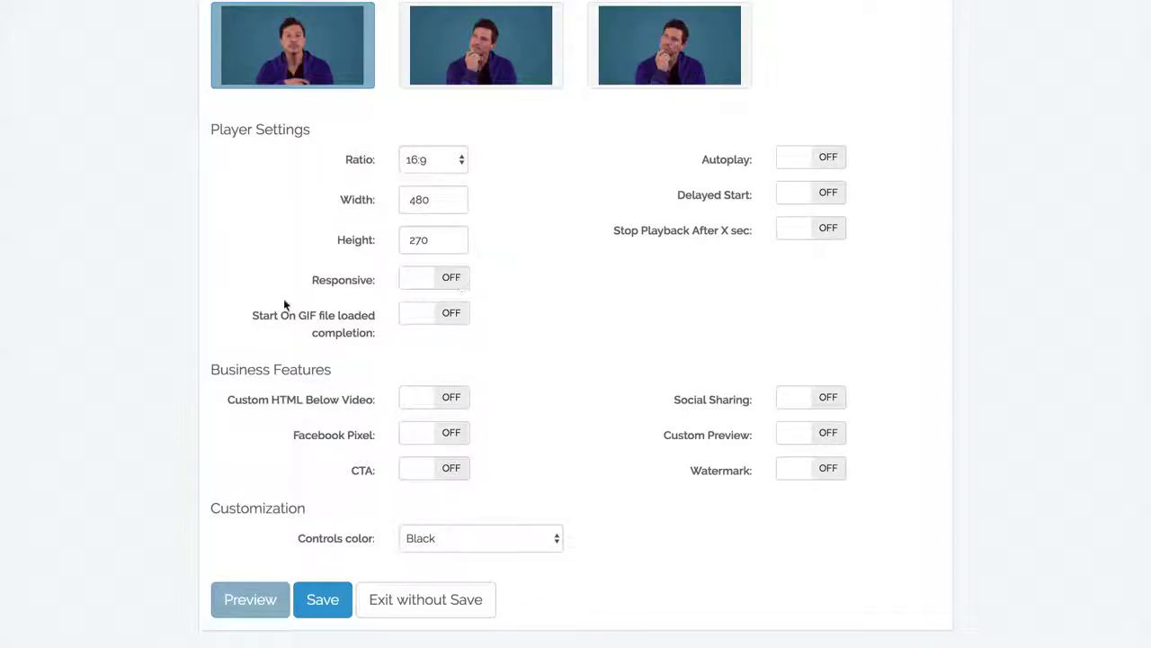
{"action": "left_click", "coordinate": [455, 279]}
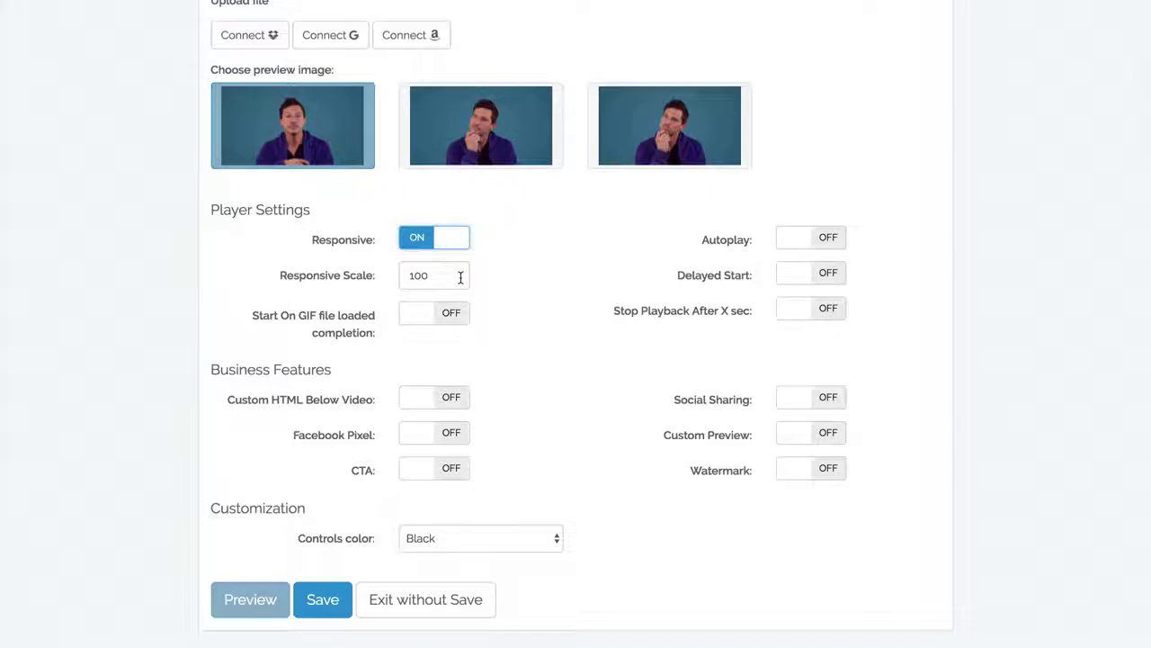
{"action": "left_click", "coordinate": [414, 239]}
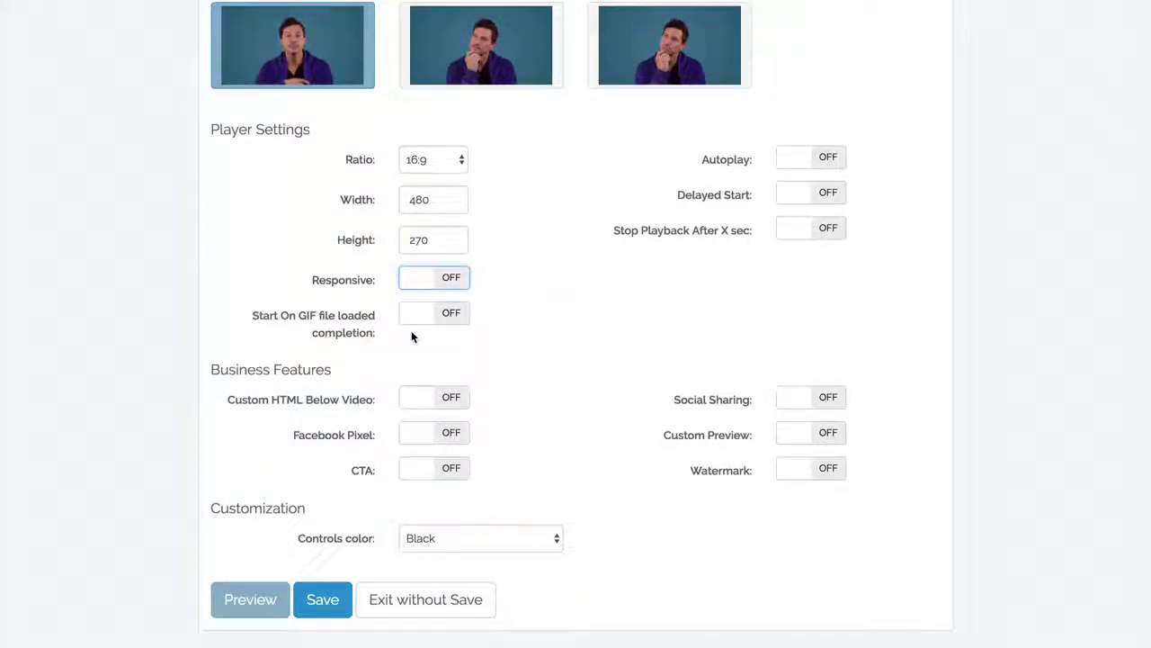
Step: Show the options of Custom HTML Below Video and of Facebook Pixel, switching each feature off again
{"action": "left_click", "coordinate": [436, 404]}
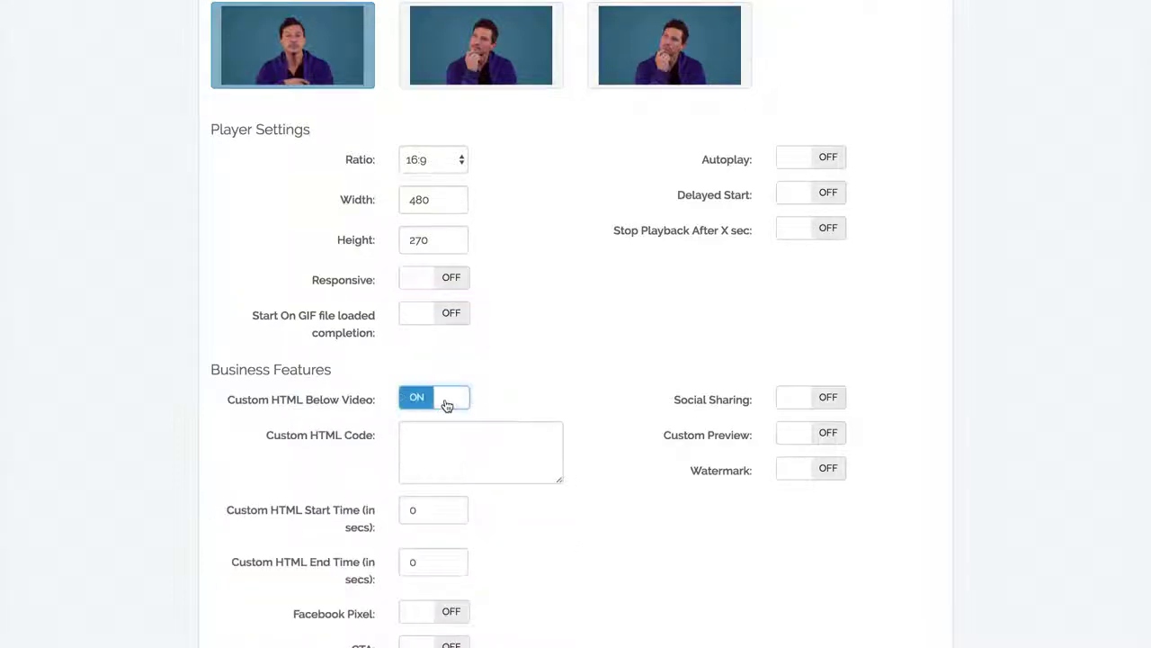
{"action": "scroll", "coordinate": [446, 442], "scroll_direction": "down", "scroll_amount": 2}
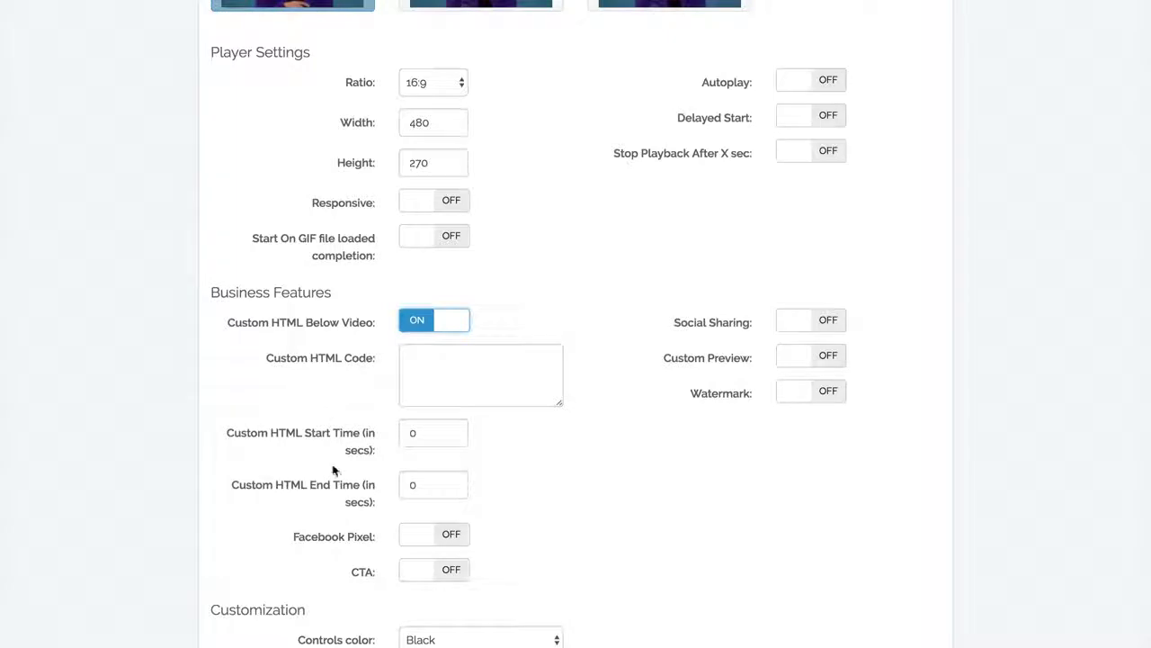
{"action": "left_click", "coordinate": [417, 322]}
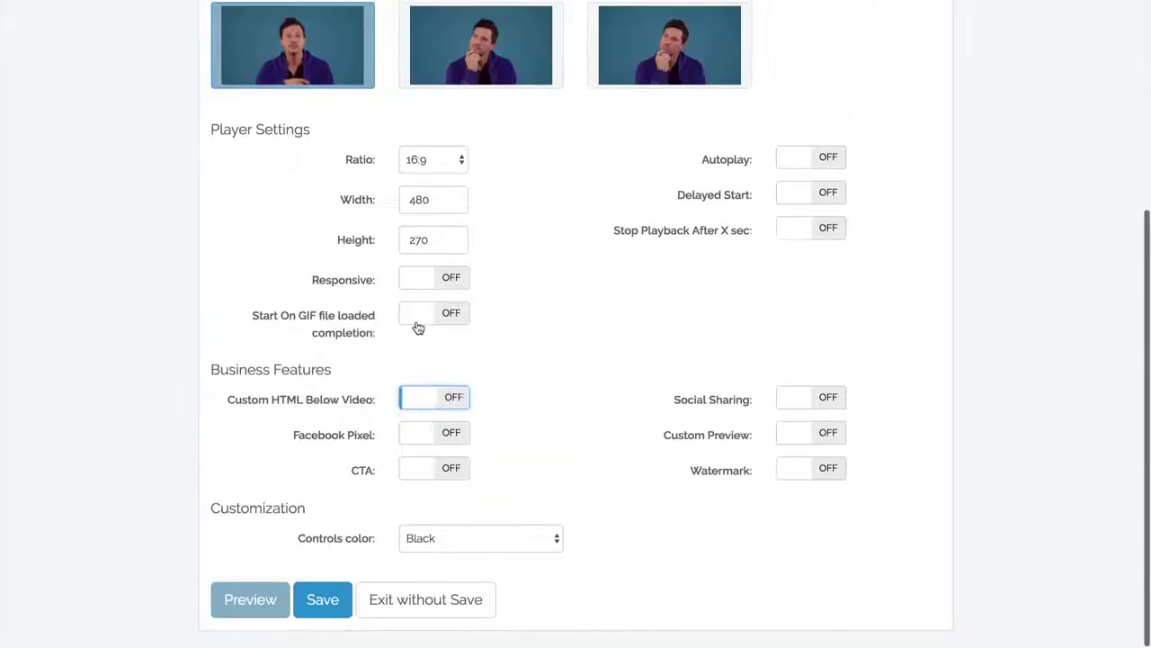
{"action": "left_click", "coordinate": [443, 434]}
{"action": "scroll", "coordinate": [441, 436], "scroll_direction": "down", "scroll_amount": 1}
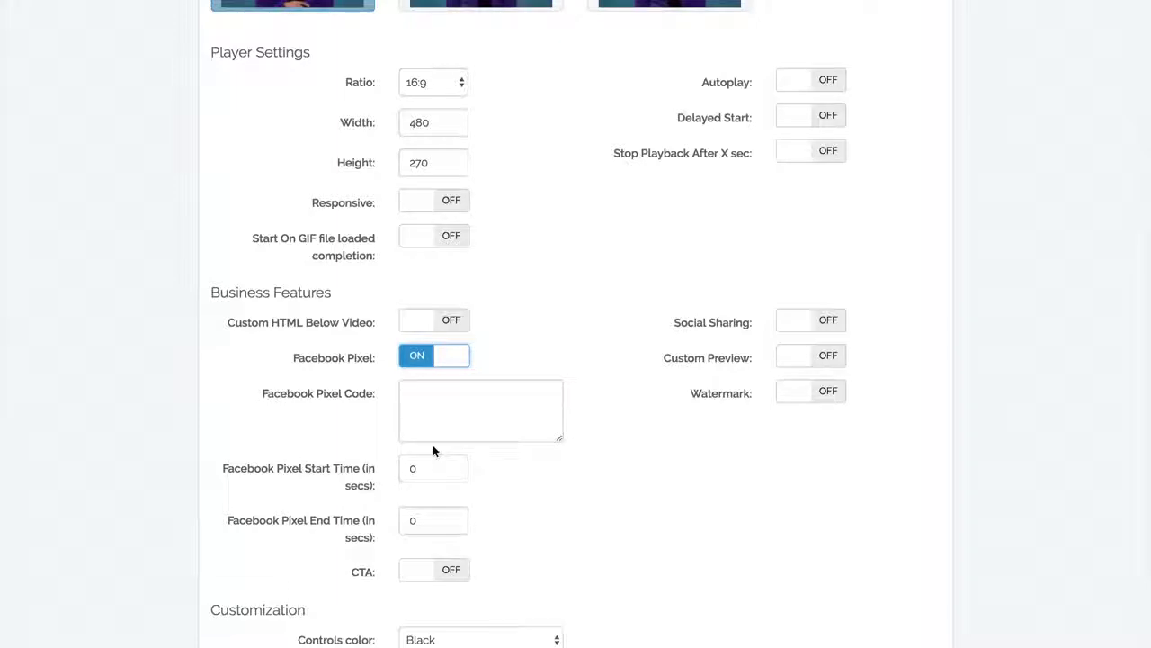
{"action": "left_click", "coordinate": [416, 358]}
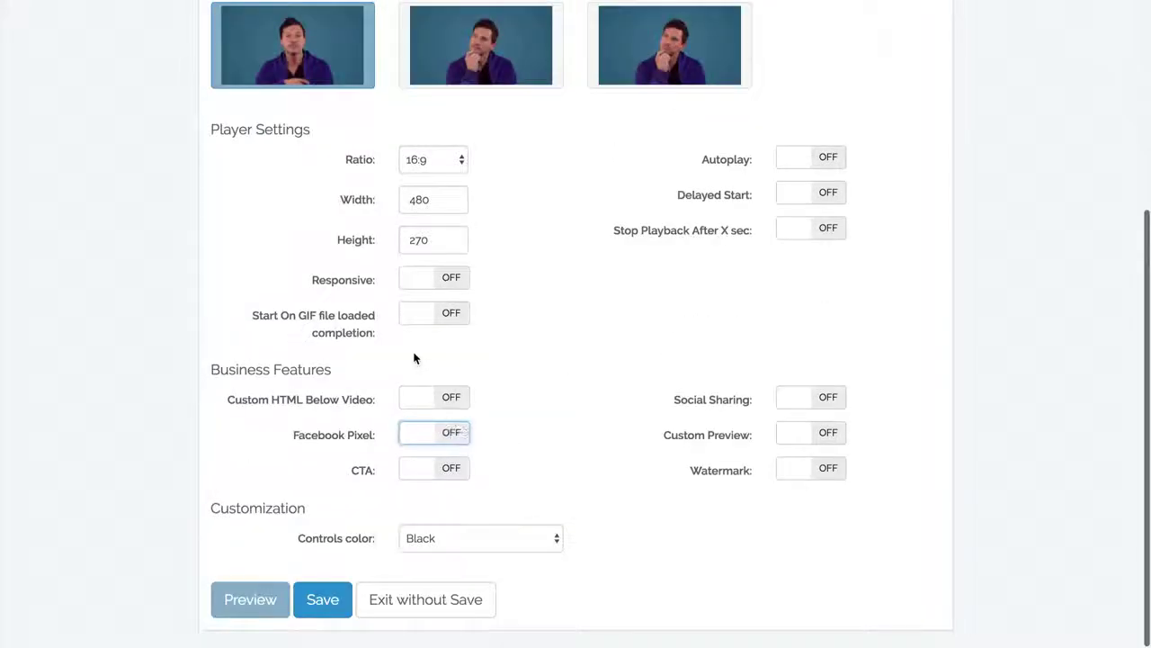
Step: Enable the CTA feature to examine its image, link, position and timing options, and disable it again
{"action": "left_click", "coordinate": [449, 469]}
{"action": "scroll", "coordinate": [450, 469], "scroll_direction": "down", "scroll_amount": 1}
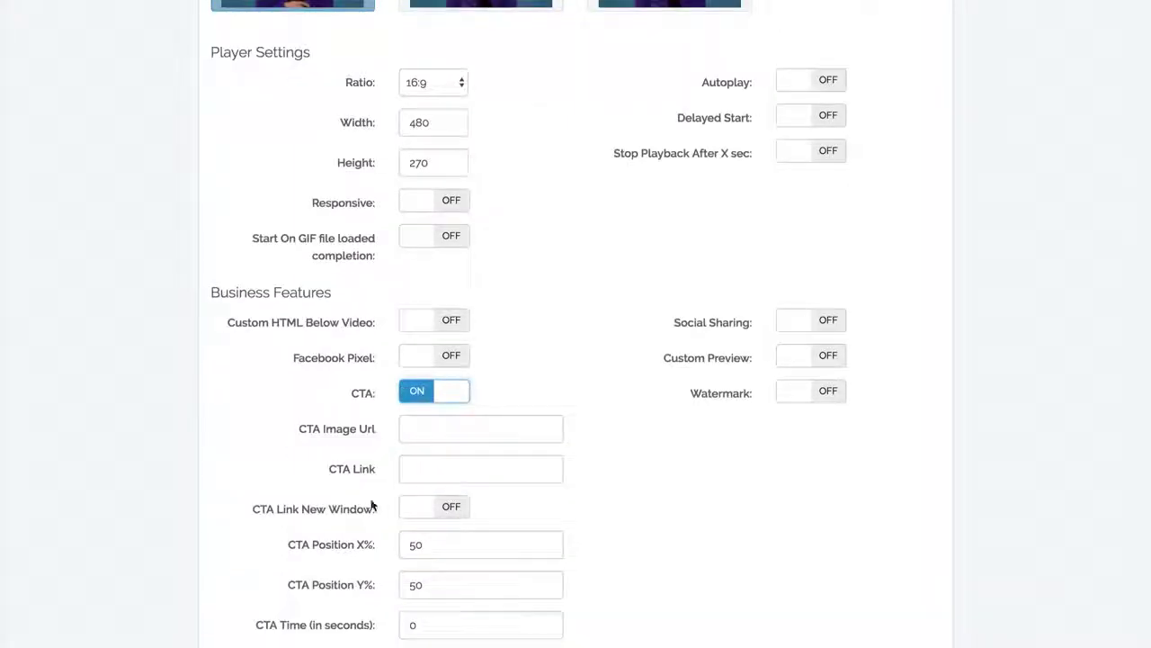
{"action": "scroll", "coordinate": [360, 508], "scroll_direction": "down", "scroll_amount": 2}
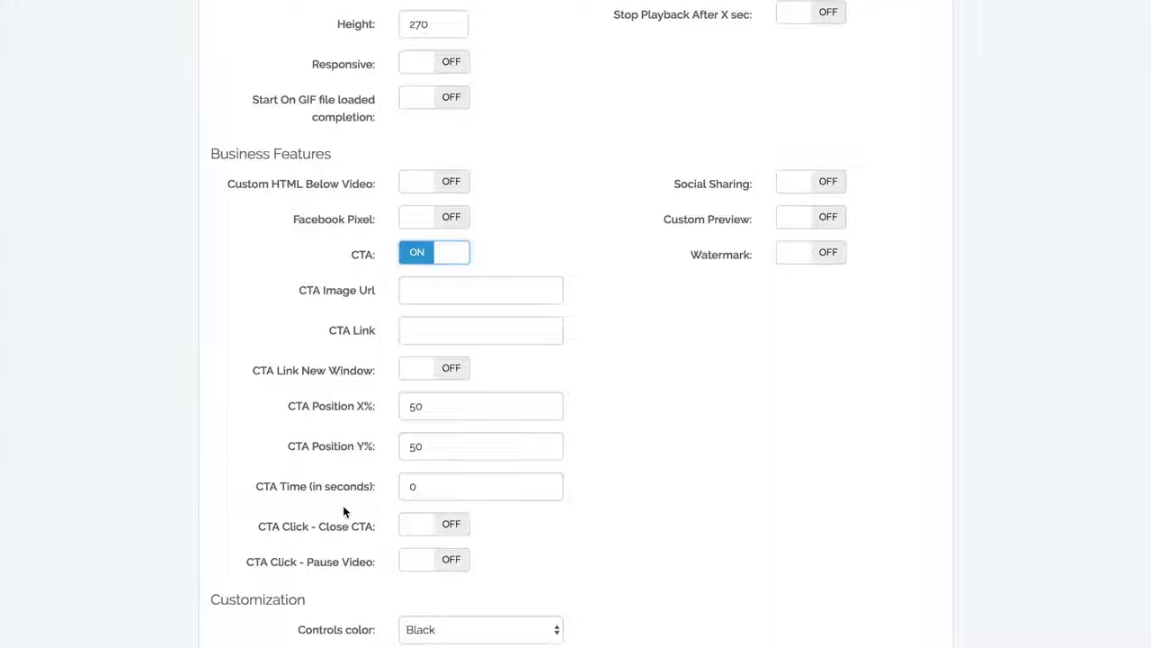
{"action": "left_click", "coordinate": [427, 332]}
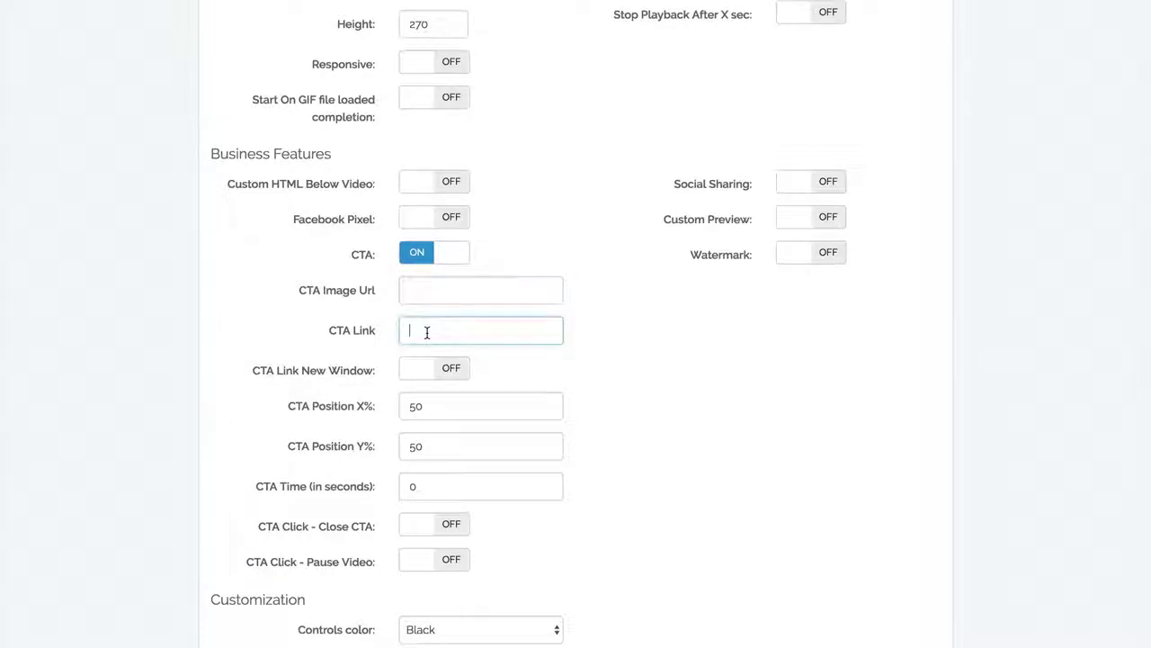
{"action": "left_click", "coordinate": [415, 254]}
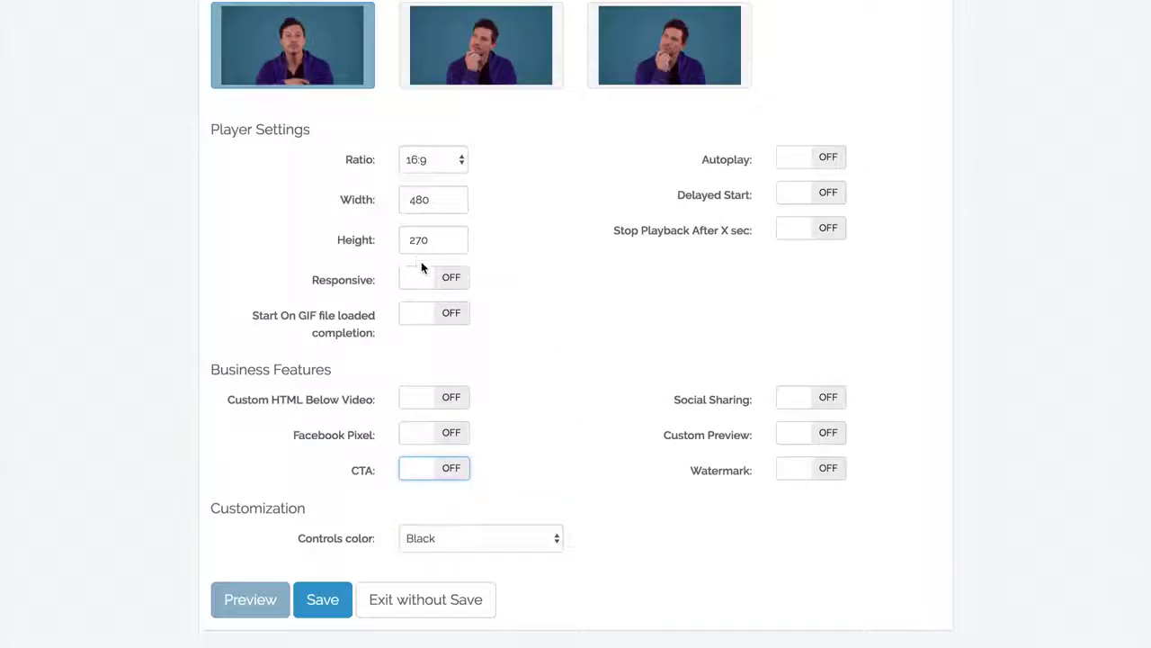
Step: Show the options of Social Sharing and of Custom Preview, switching each feature off again
{"action": "left_click", "coordinate": [812, 401]}
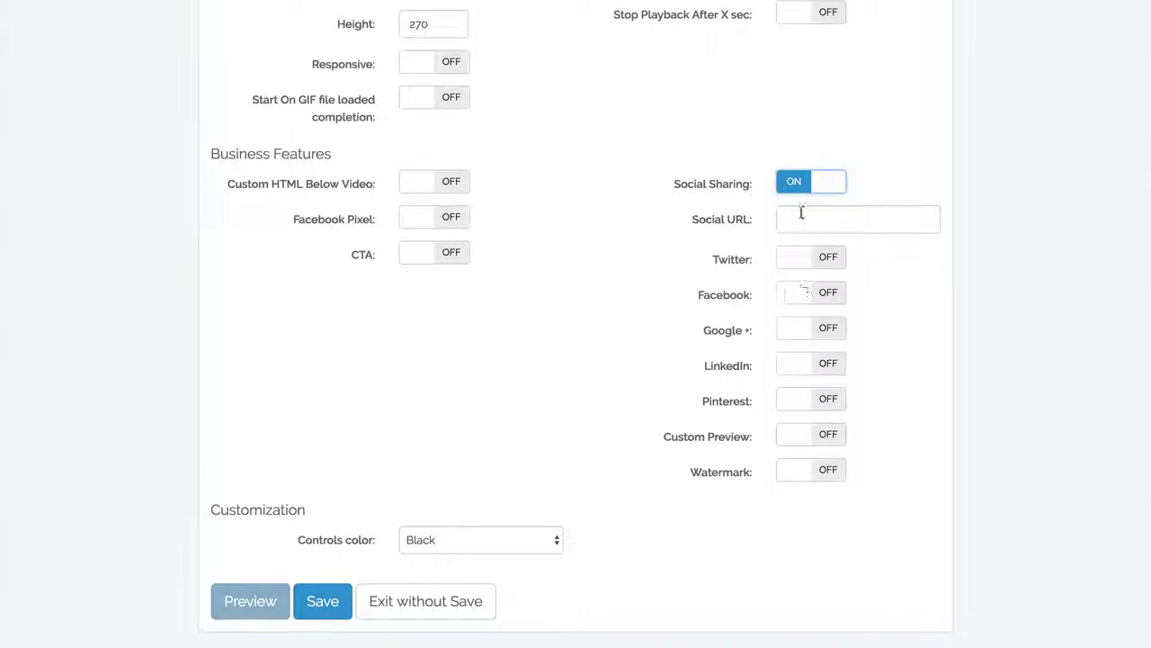
{"action": "left_click", "coordinate": [791, 180]}
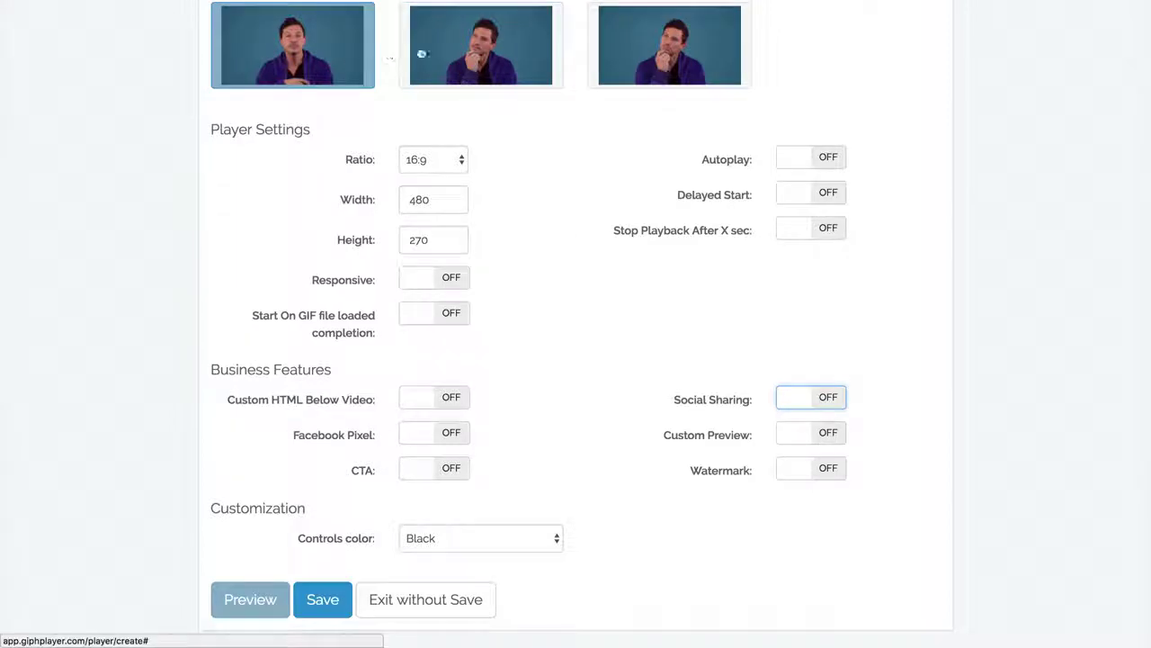
{"action": "left_click", "coordinate": [826, 432]}
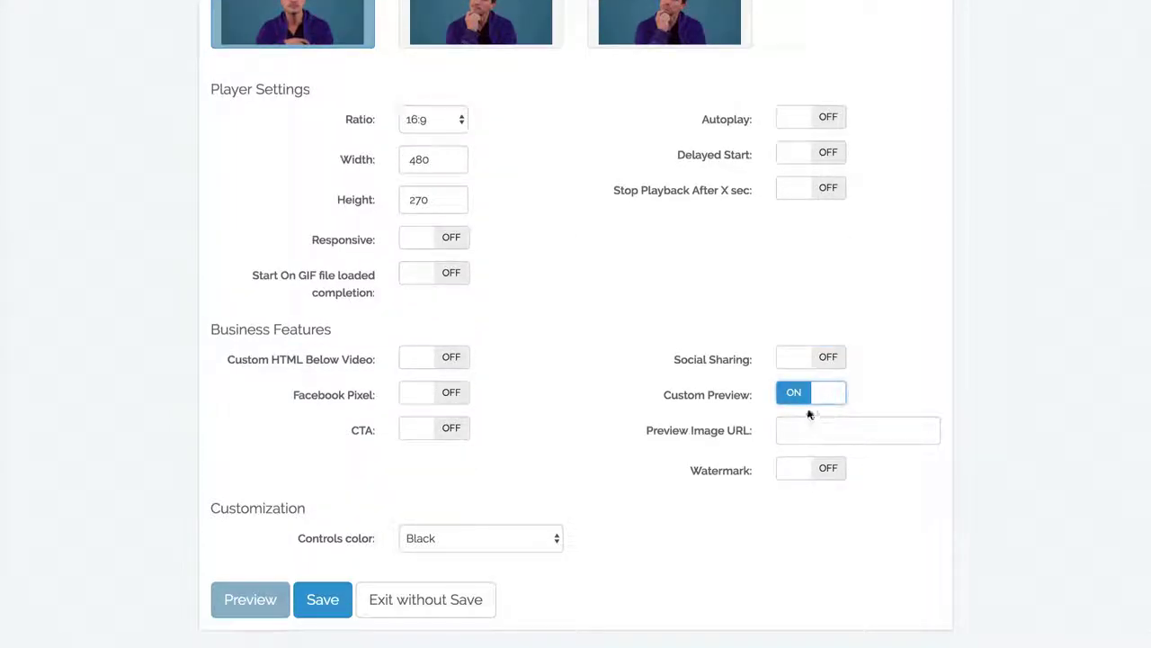
{"action": "left_click", "coordinate": [806, 405]}
Step: Show the Watermark options and switch the feature off, and view the available controls colors without choosing one
{"action": "left_click", "coordinate": [817, 468]}
{"action": "scroll", "coordinate": [819, 467], "scroll_direction": "down", "scroll_amount": 3}
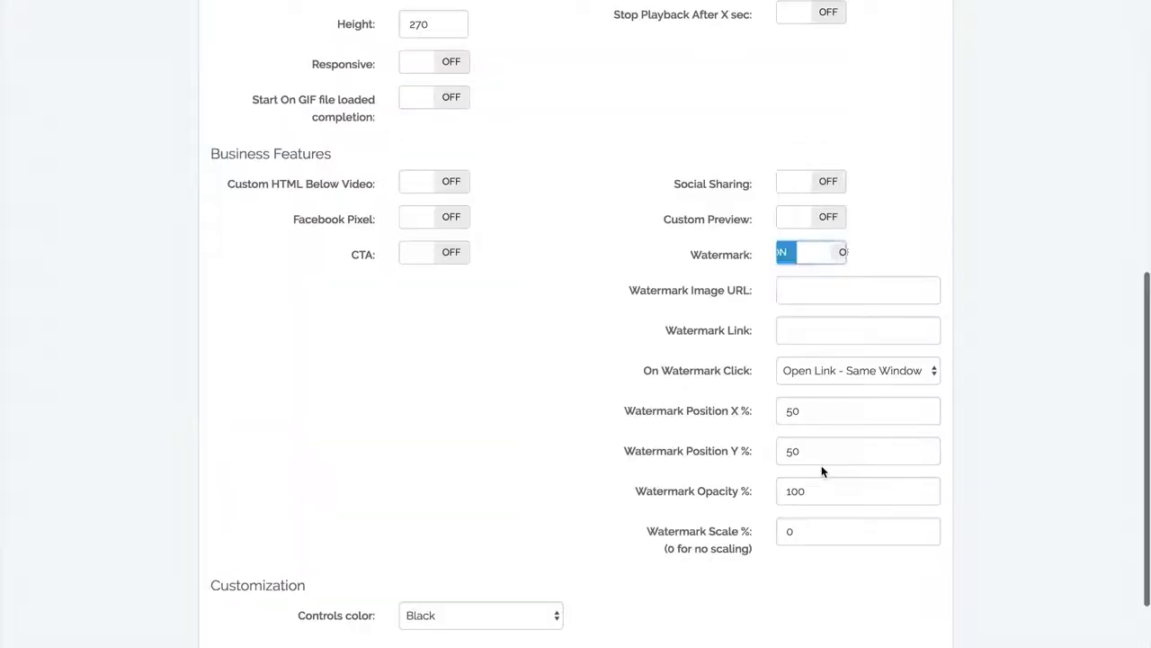
{"action": "left_click", "coordinate": [799, 261]}
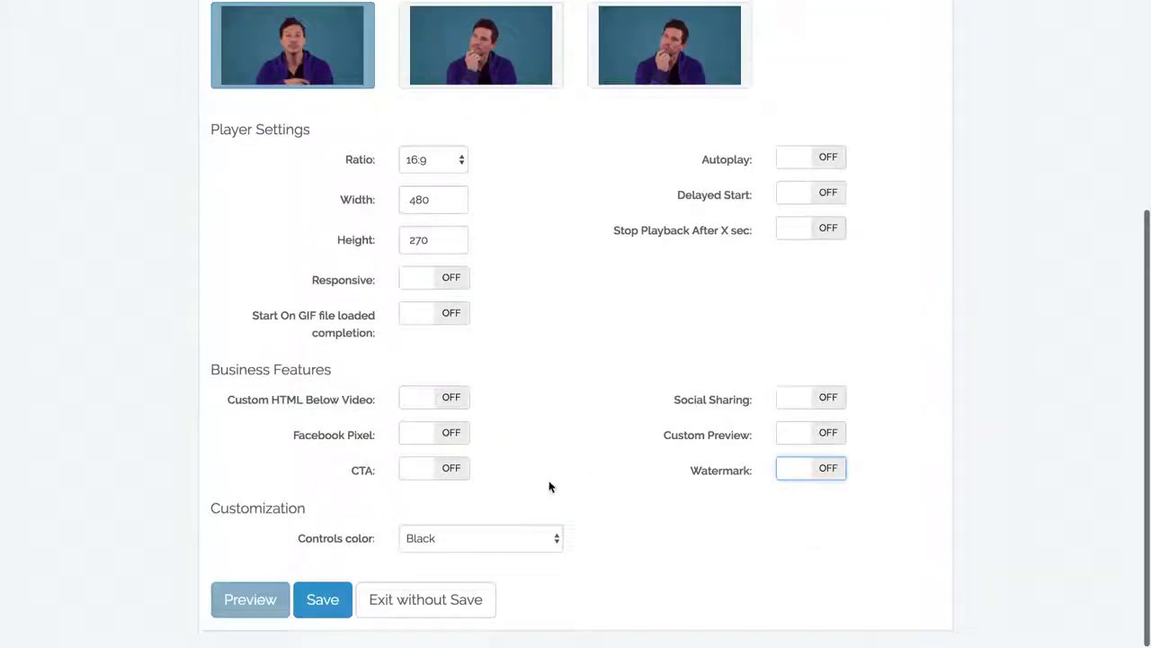
{"action": "left_click", "coordinate": [521, 541]}
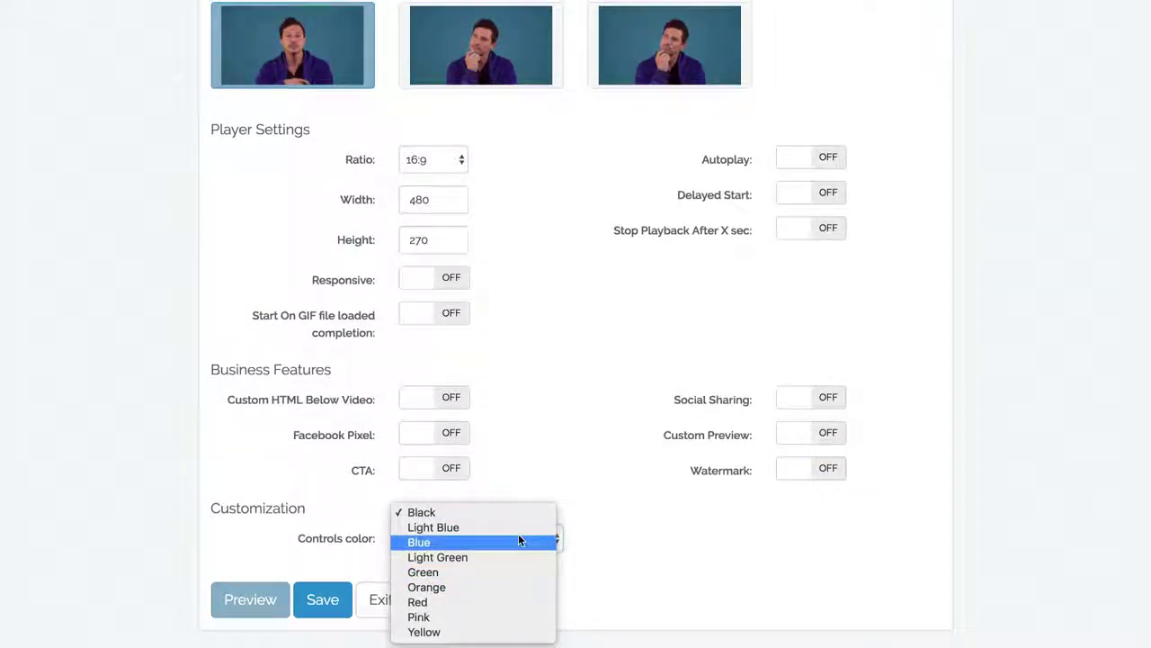
{"action": "left_click", "coordinate": [563, 470]}
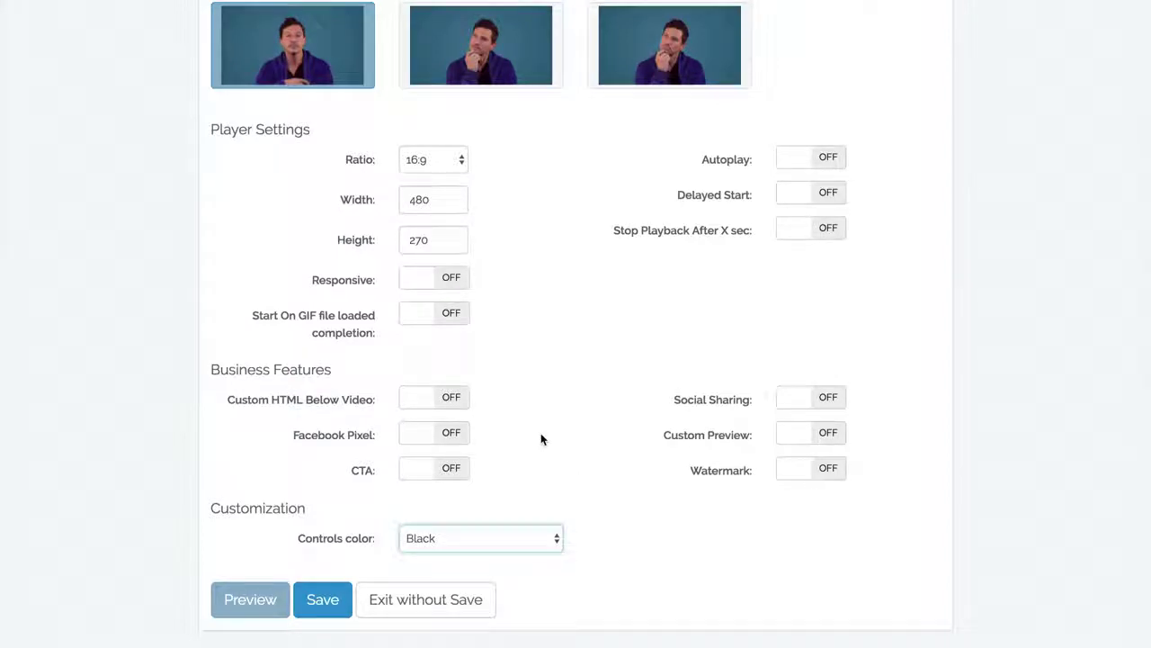
Step: Make the player responsive and enable Social Sharing with facebook.com as the social URL
{"action": "left_click", "coordinate": [447, 278]}
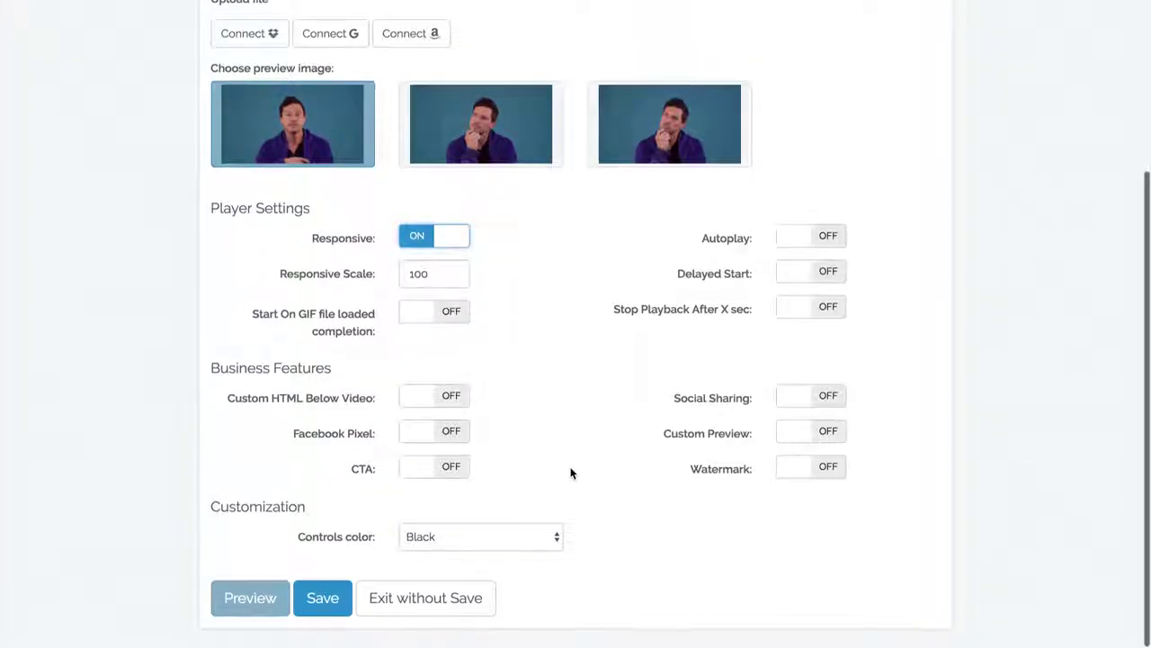
{"action": "left_click", "coordinate": [822, 401]}
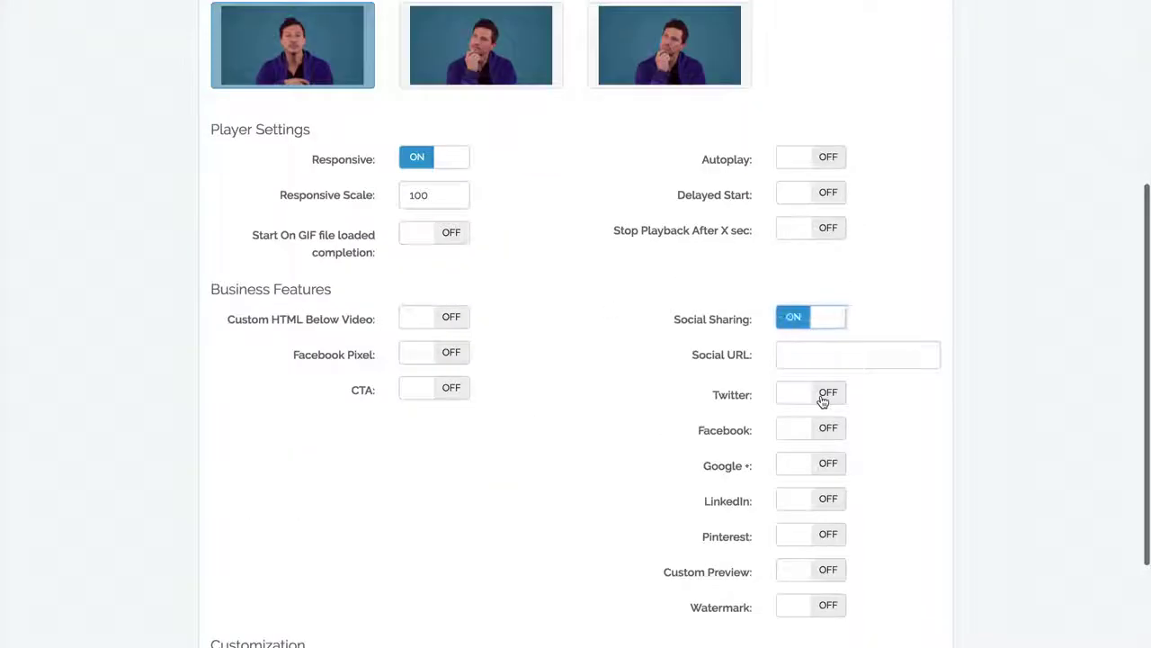
{"action": "left_click", "coordinate": [821, 355]}
{"action": "type", "text": "facebook.com"}
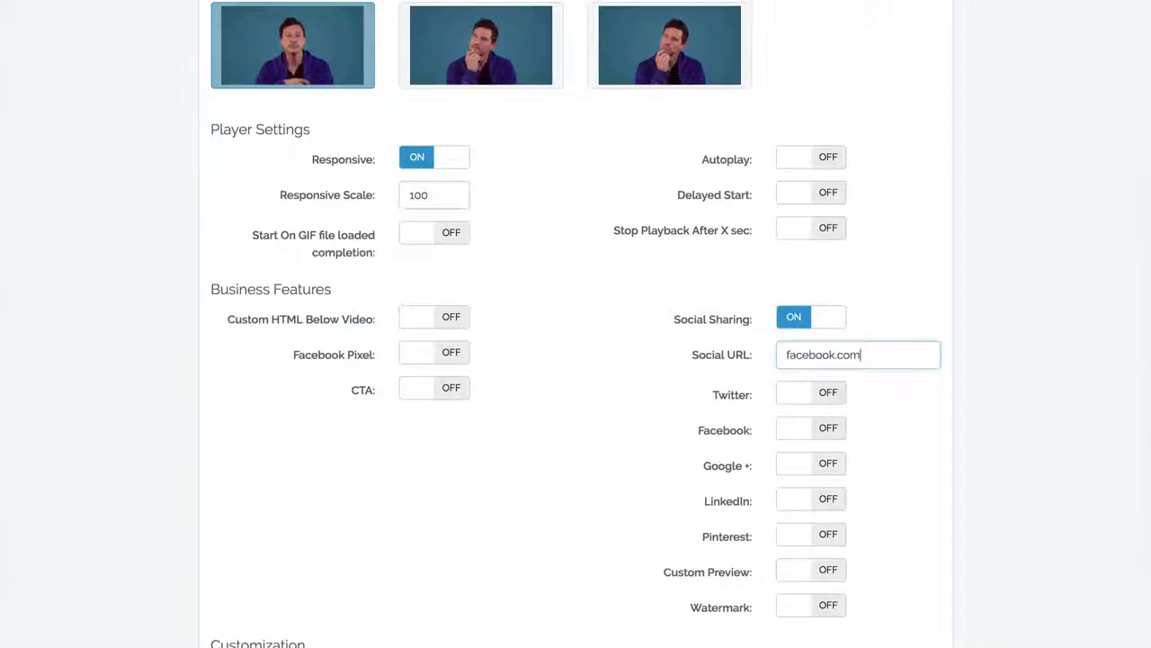
{"action": "left_click", "coordinate": [828, 393]}
{"action": "left_click", "coordinate": [830, 510]}
{"action": "left_click", "coordinate": [802, 434]}
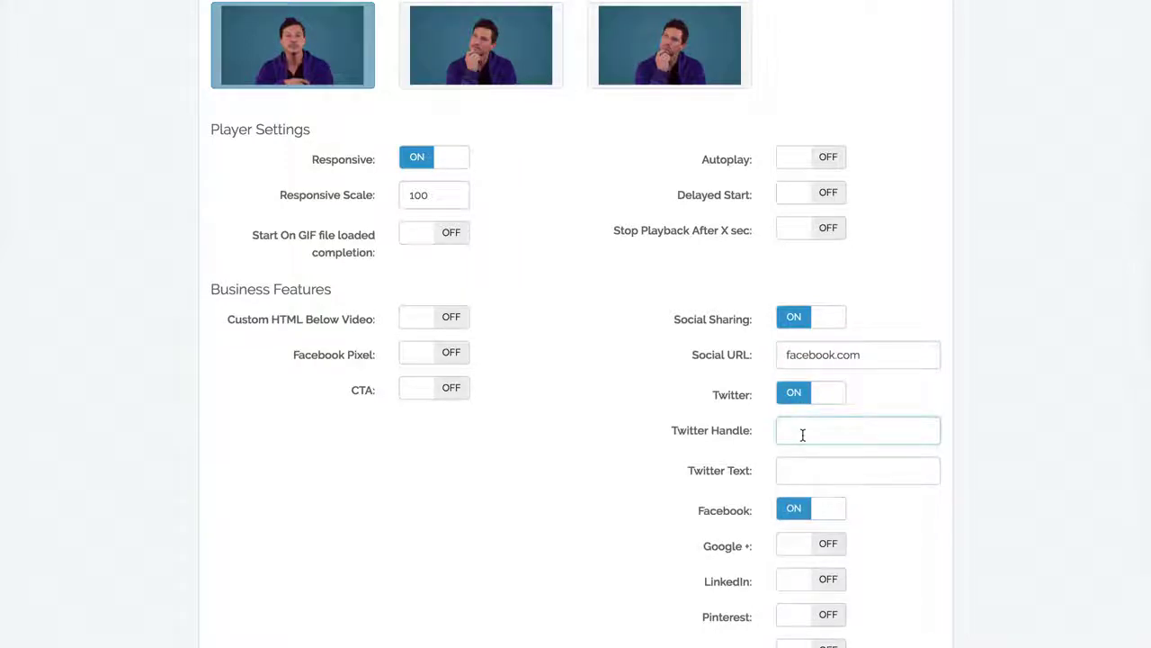
{"action": "type", "text": "my"}
{"action": "key", "text": "BackSpace"}
{"action": "key", "text": "BackSpace"}
{"action": "type", "text": "@hand"}
{"action": "left_click", "coordinate": [817, 470]}
{"action": "type", "text": "T"}
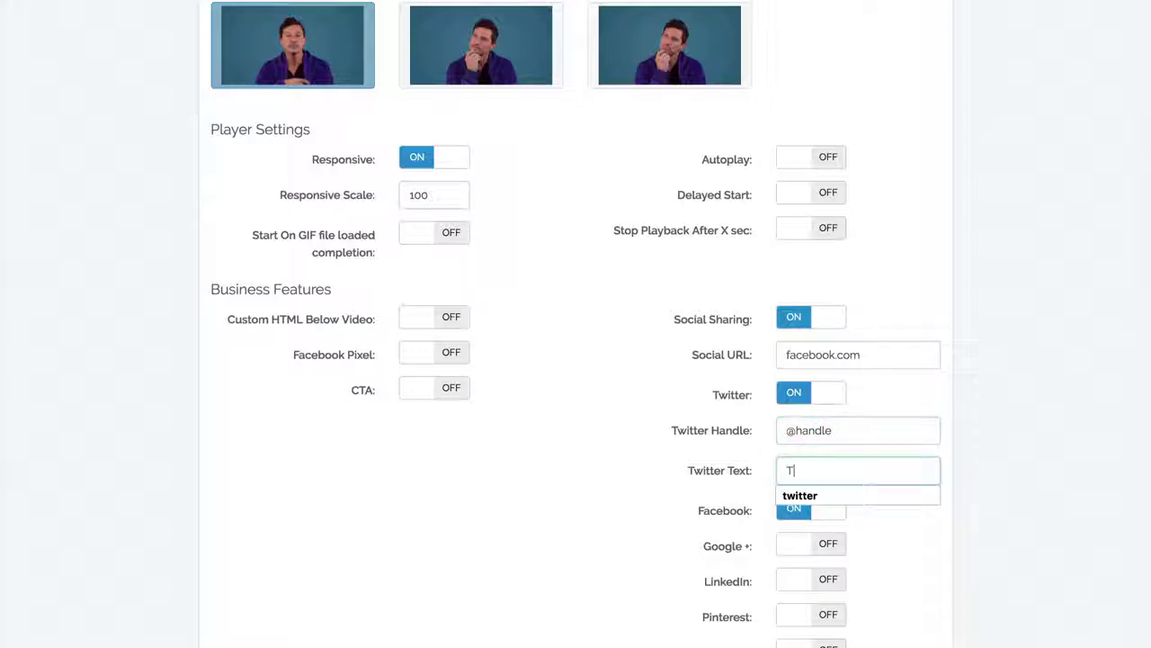
{"action": "type", "text": "his is my text"}
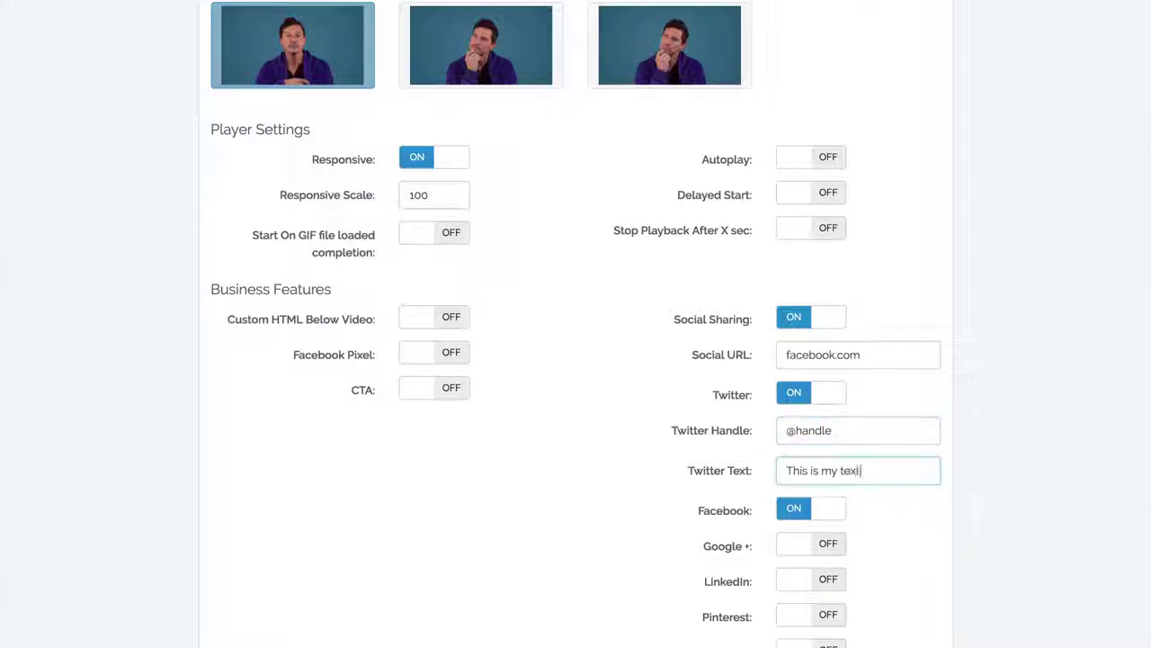
Step: Enable custom HTML below the video with the code "<center>THIS IS MY AWESOME HEADLINE</center>" and save the player
{"action": "scroll", "coordinate": [603, 434], "scroll_direction": "down", "scroll_amount": 3}
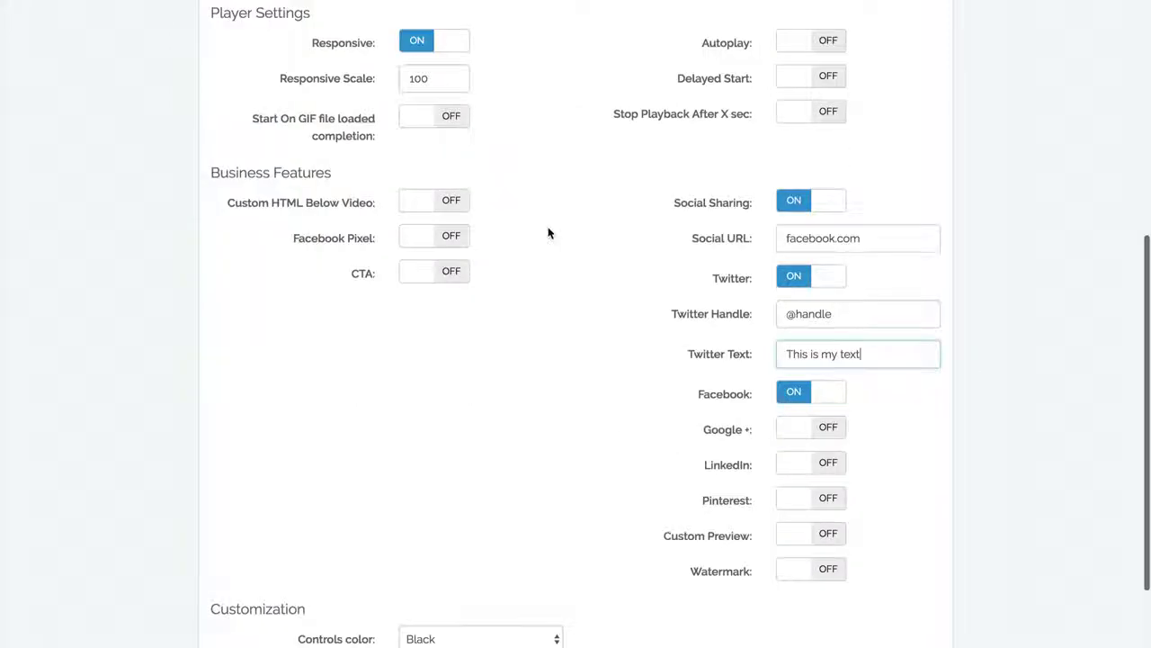
{"action": "left_click", "coordinate": [455, 202]}
{"action": "left_click", "coordinate": [435, 255]}
{"action": "type", "text": "<cen"}
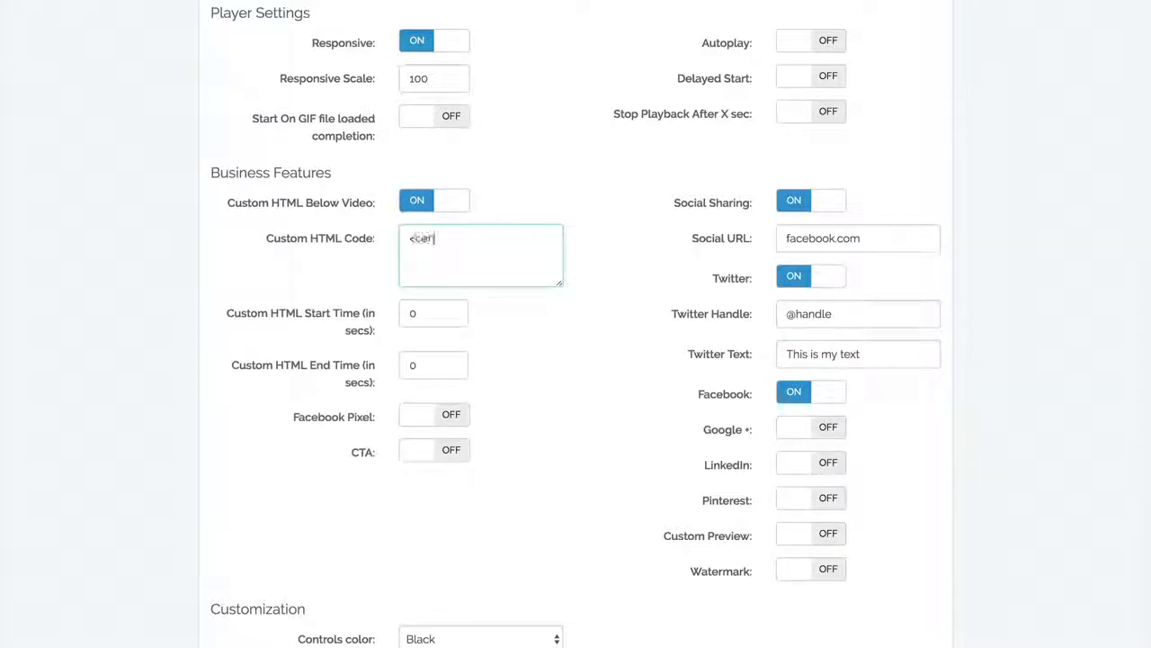
{"action": "type", "text": "ter>THIS IS MY AWESOME HEADLINE</center>"}
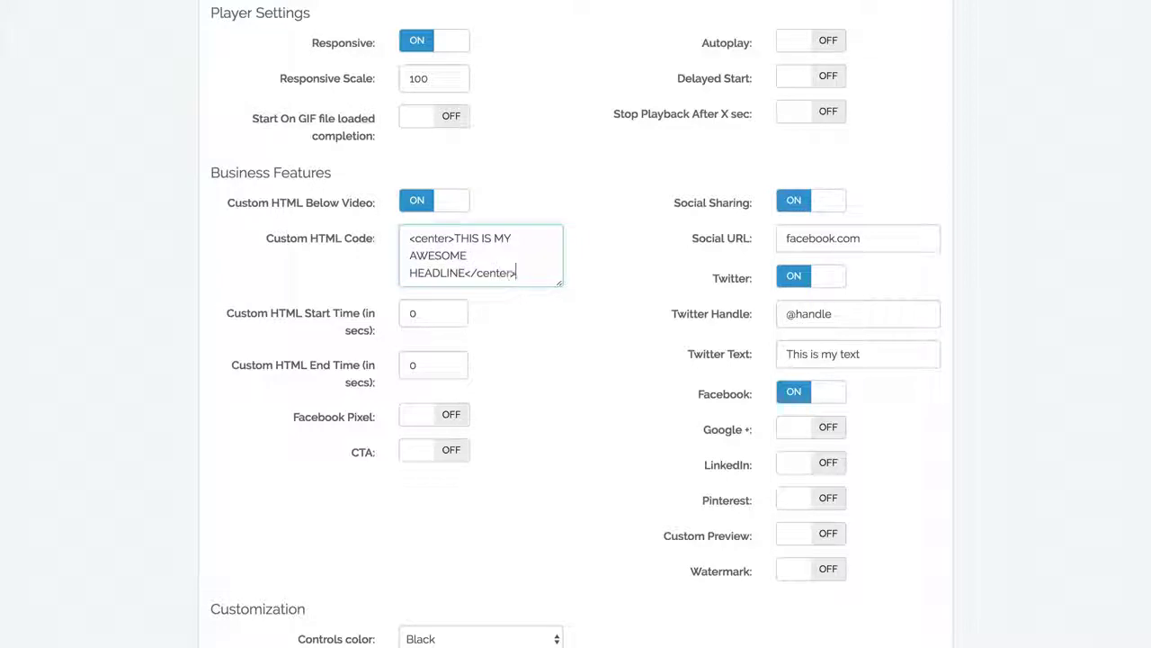
{"action": "scroll", "coordinate": [471, 447], "scroll_direction": "down", "scroll_amount": 2}
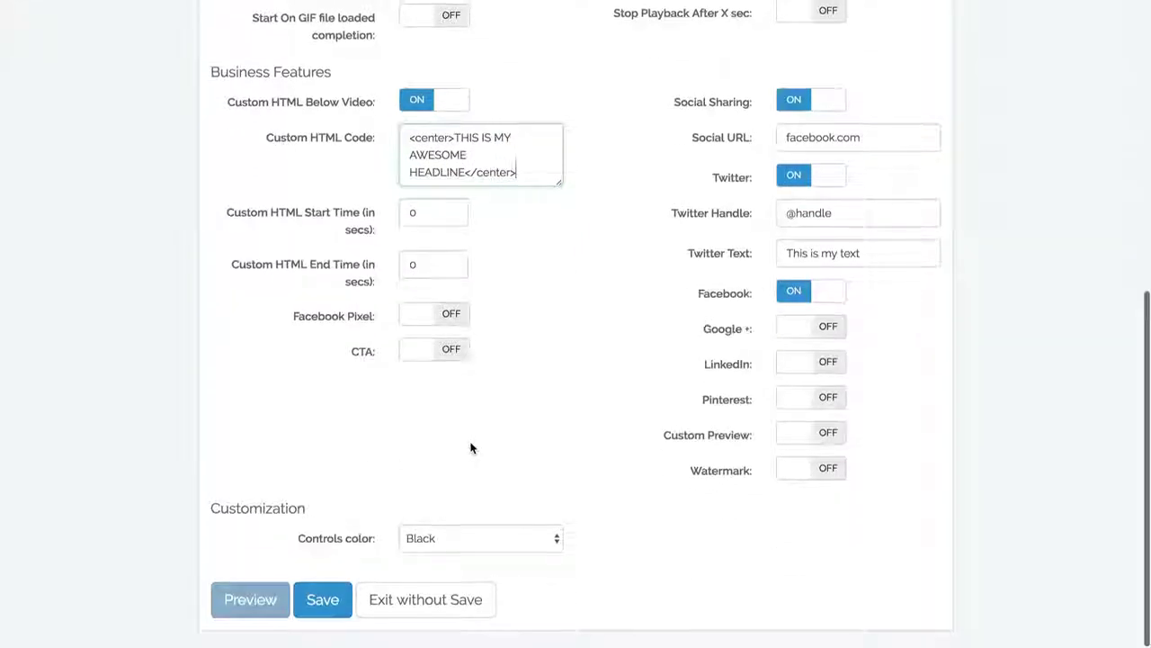
{"action": "left_click", "coordinate": [322, 599]}
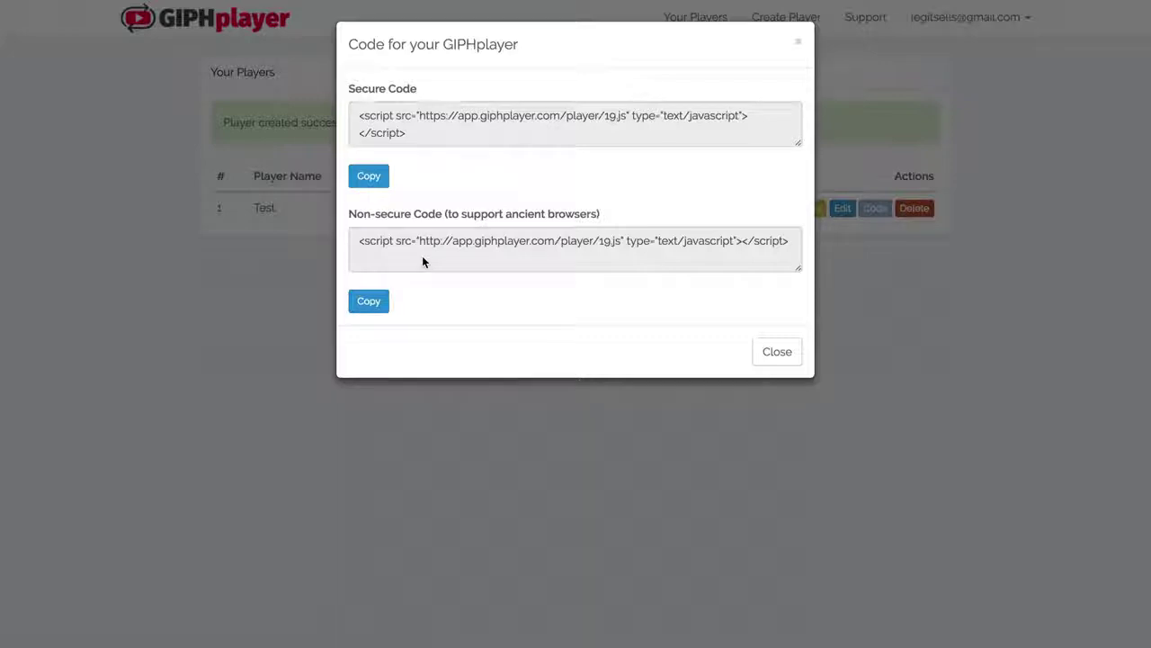
Step: Copy the secure embed code of the Test player, then reopen its code window for review and close it
{"action": "left_click", "coordinate": [381, 178]}
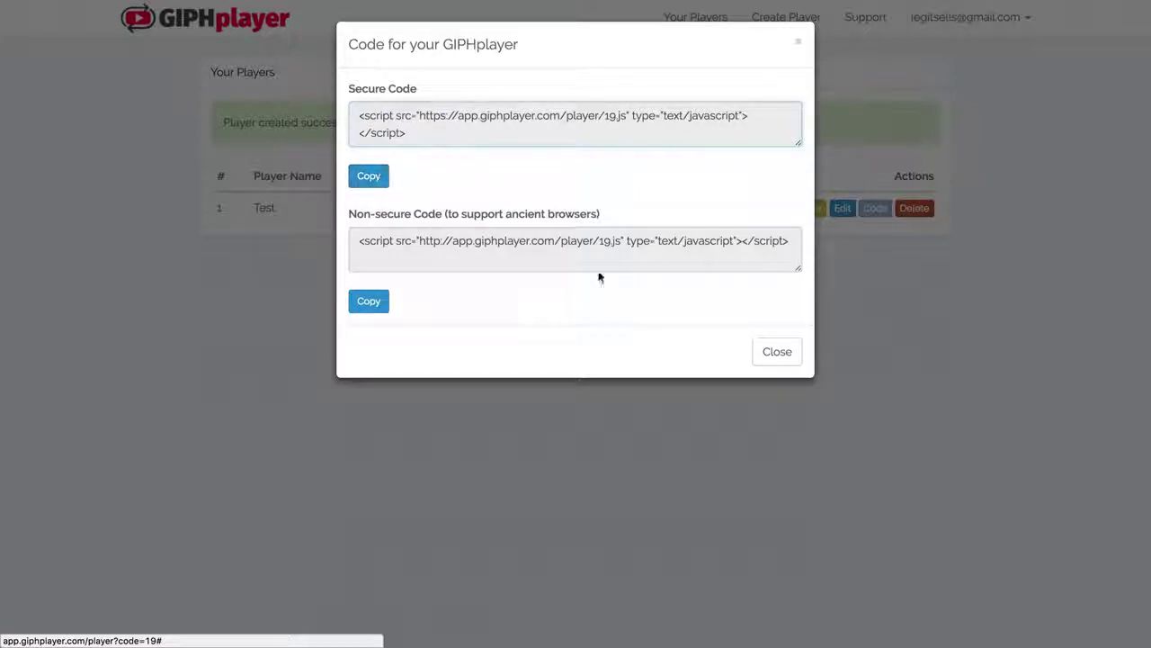
{"action": "left_click", "coordinate": [771, 352]}
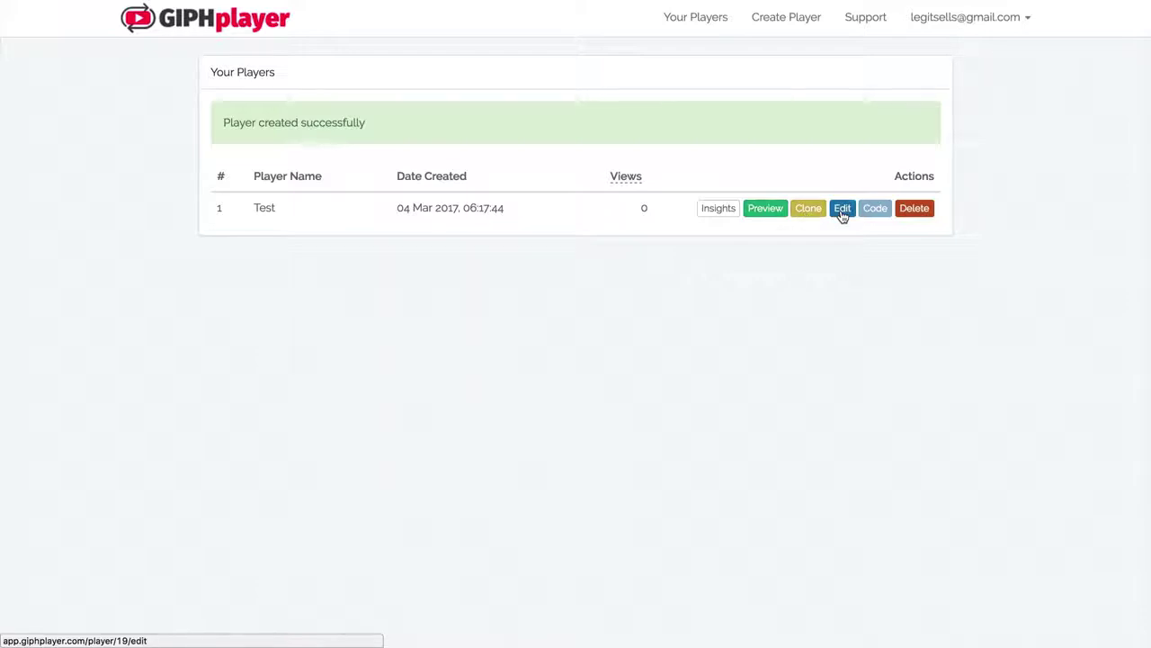
{"action": "left_click", "coordinate": [871, 211]}
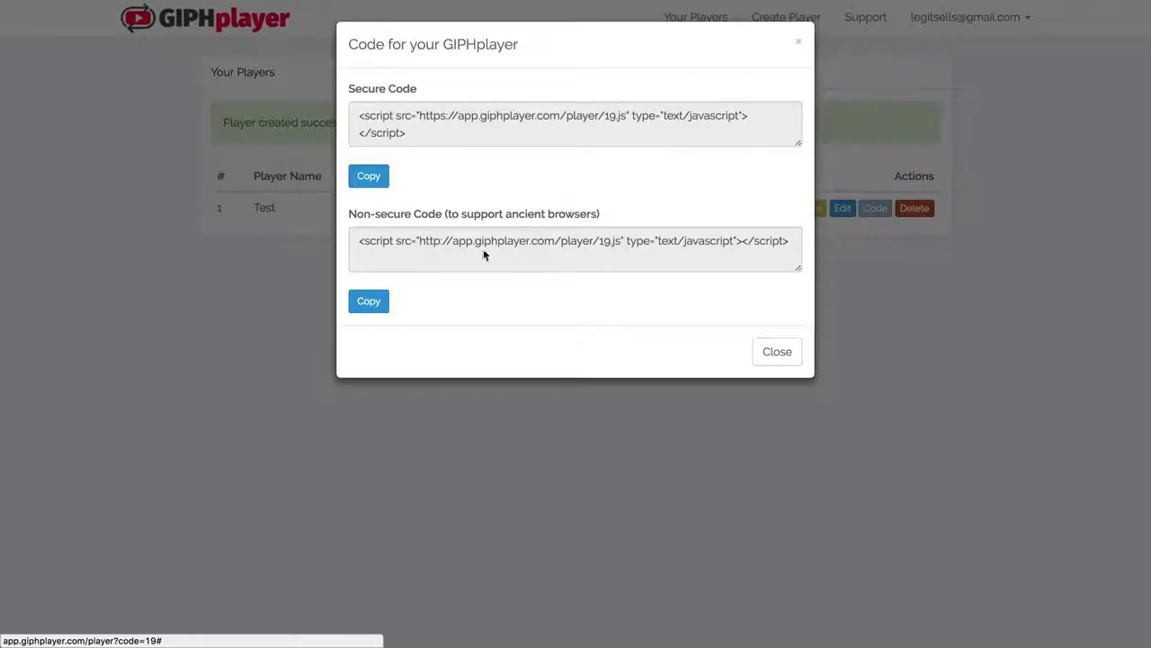
{"action": "left_click", "coordinate": [774, 353]}
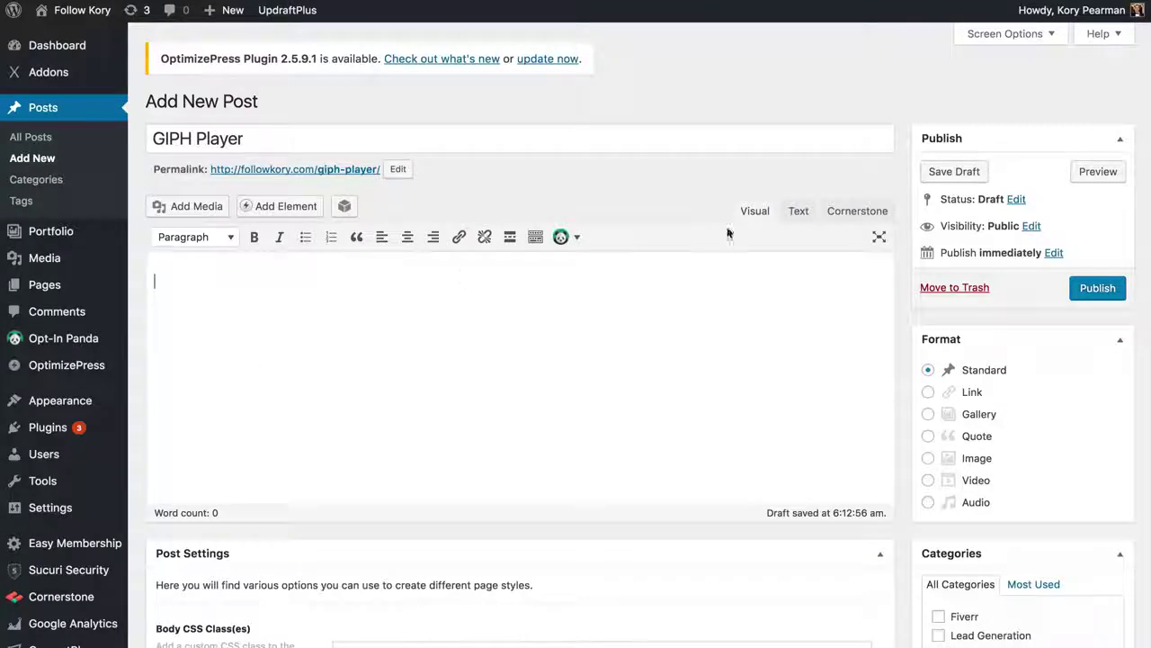
Step: In the WordPress post GIPH Player, paste the copied embed code into the body as HTML source and publish the post
{"action": "left_click", "coordinate": [796, 212]}
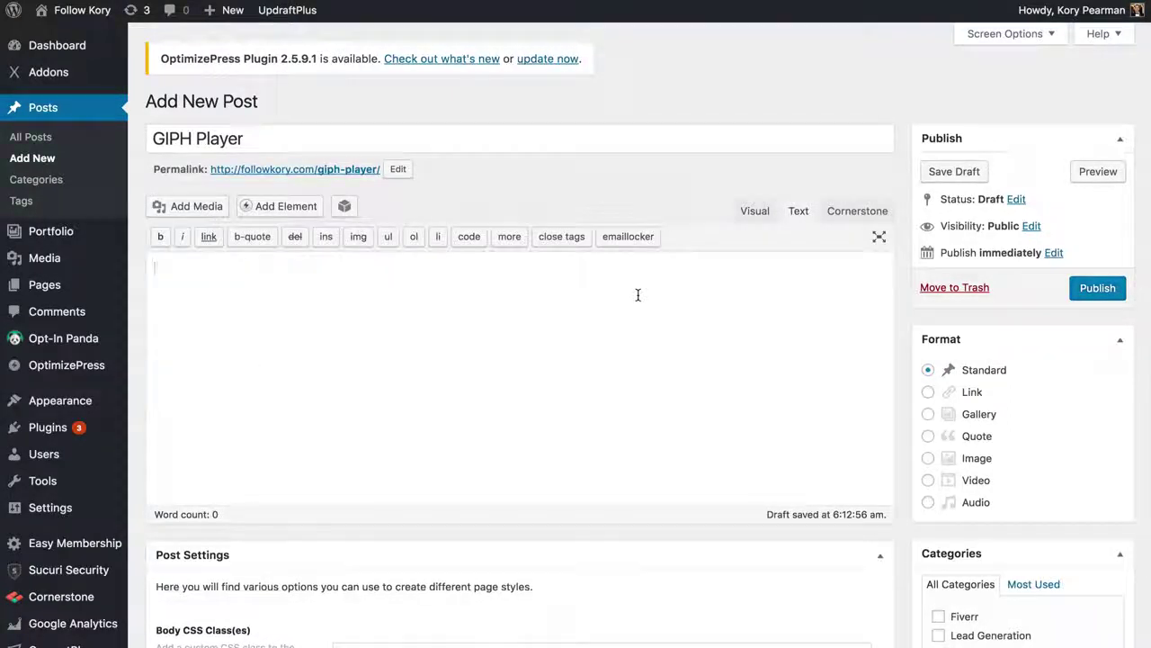
{"action": "key", "text": "ctrl+v"}
{"action": "left_click", "coordinate": [755, 212]}
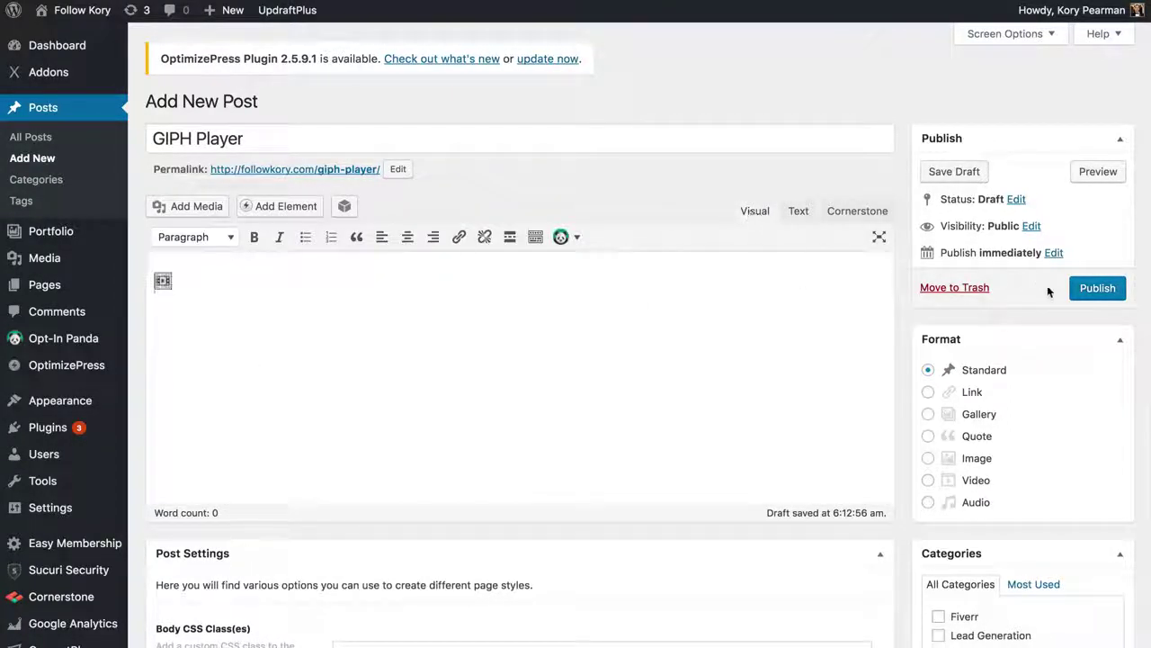
{"action": "left_click", "coordinate": [1094, 287]}
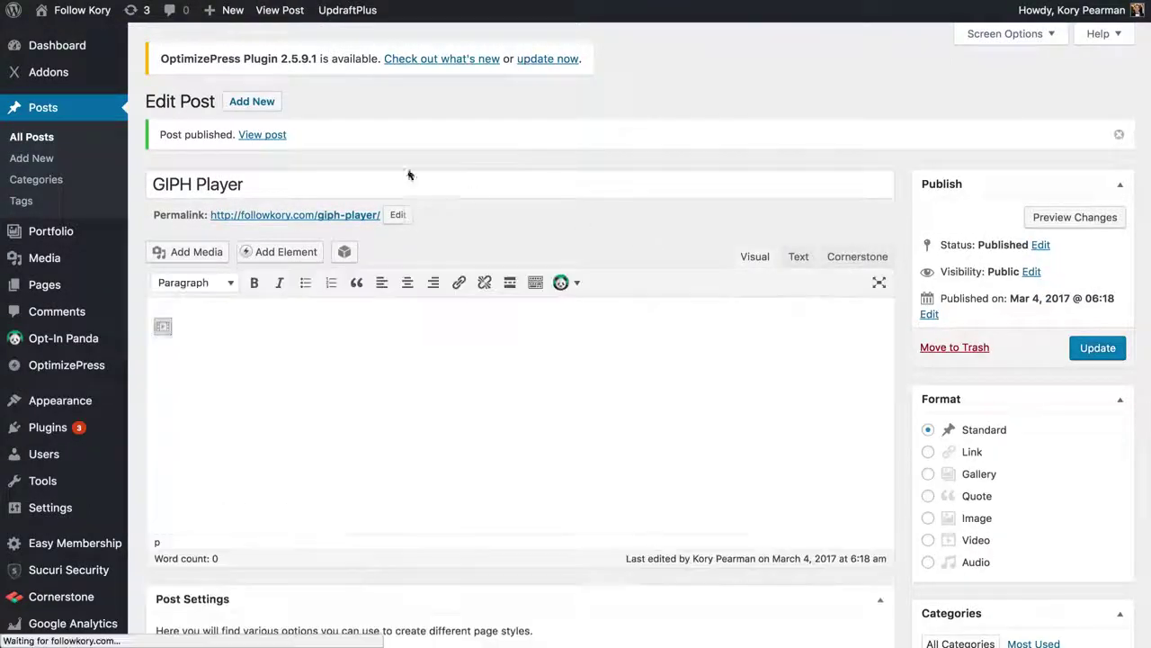
Step: View the published GIPH Player post in a new browser tab and play the embedded player
{"action": "right_click", "coordinate": [272, 136]}
{"action": "left_click", "coordinate": [273, 142]}
{"action": "left_click", "coordinate": [758, 1]}
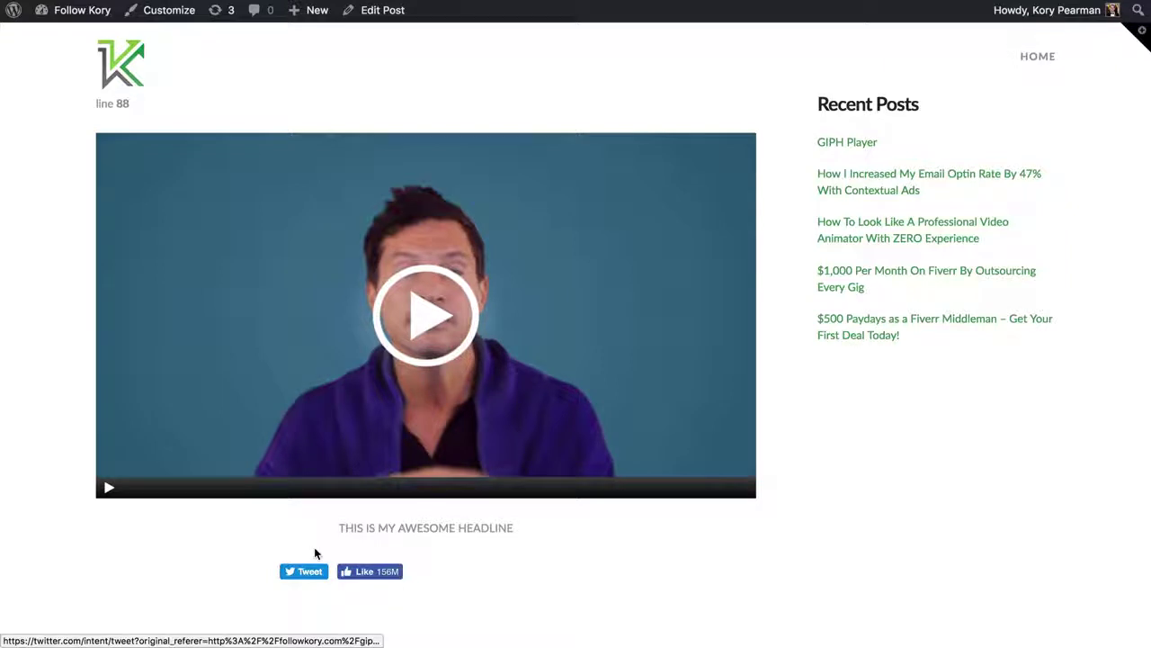
{"action": "left_click", "coordinate": [407, 334]}
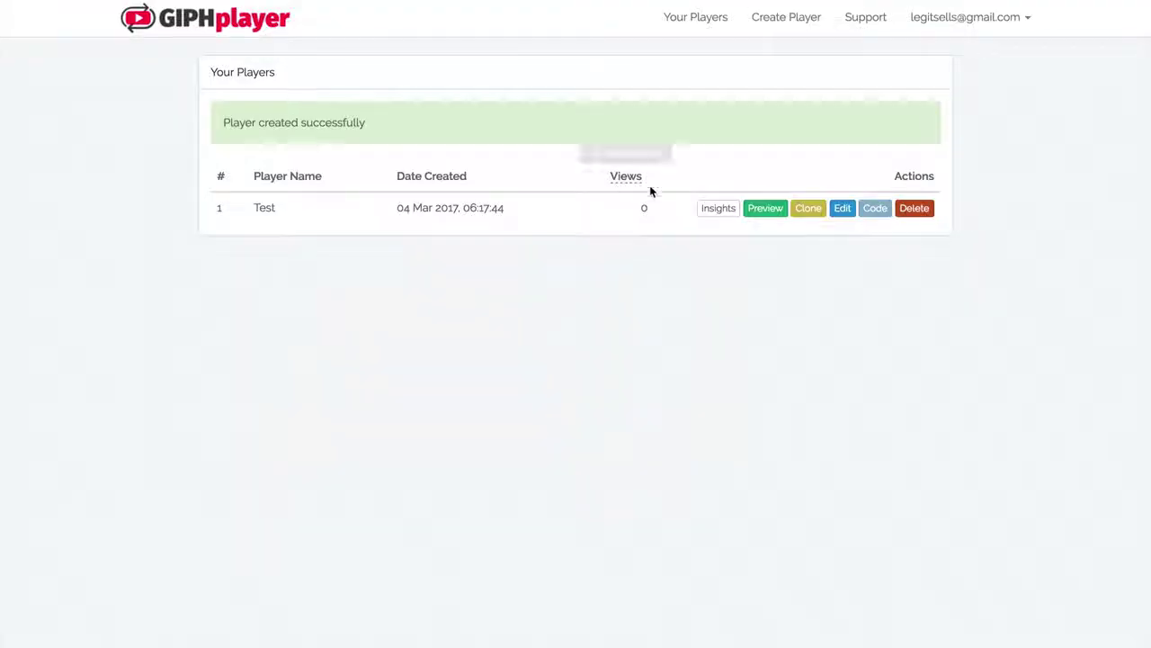
Step: Open the Test player's settings in GIPHplayer for editing and turn Social Sharing off
{"action": "left_click", "coordinate": [842, 210]}
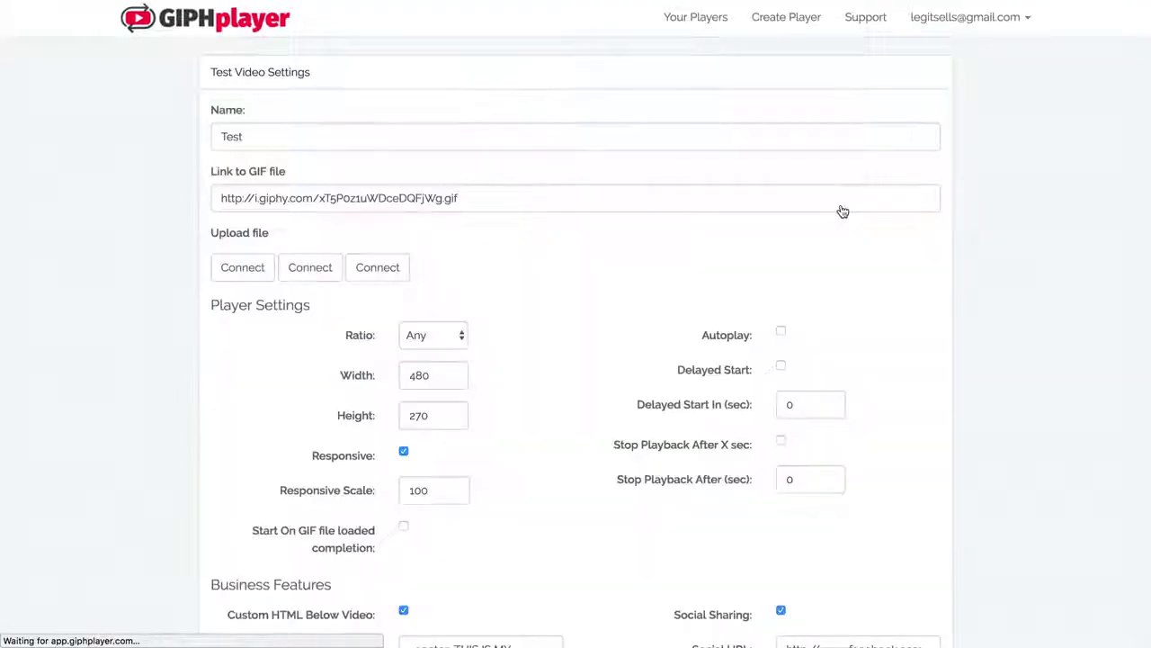
{"action": "scroll", "coordinate": [668, 373], "scroll_direction": "down", "scroll_amount": 3}
{"action": "scroll", "coordinate": [667, 373], "scroll_direction": "down", "scroll_amount": 2}
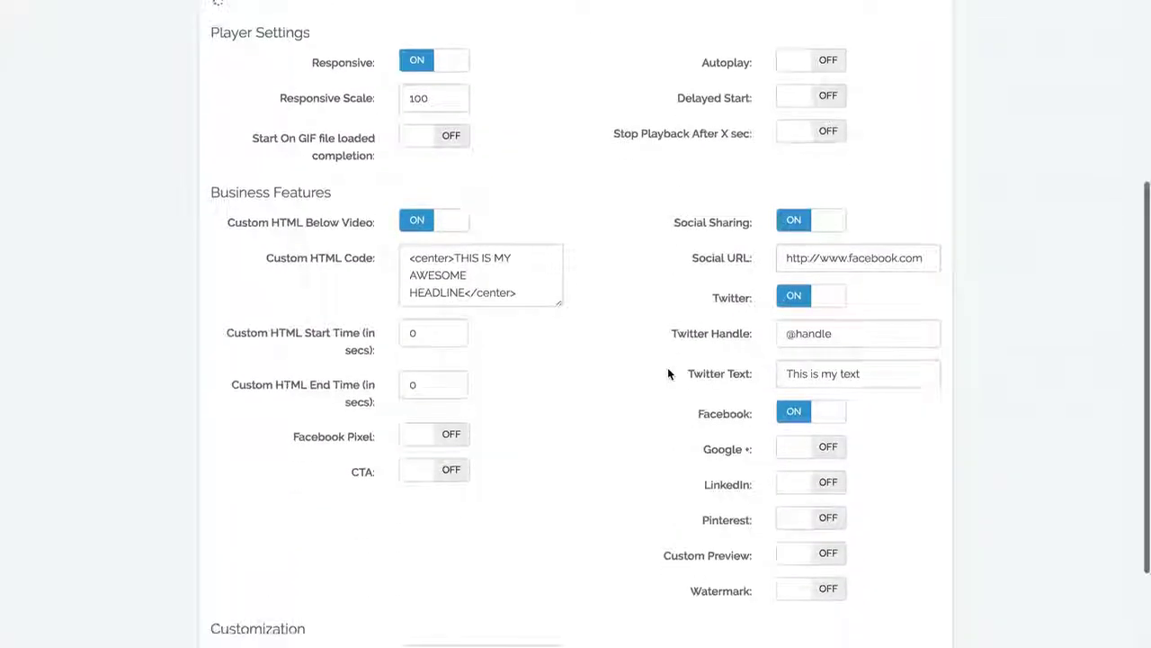
{"action": "scroll", "coordinate": [732, 278], "scroll_direction": "up", "scroll_amount": 2}
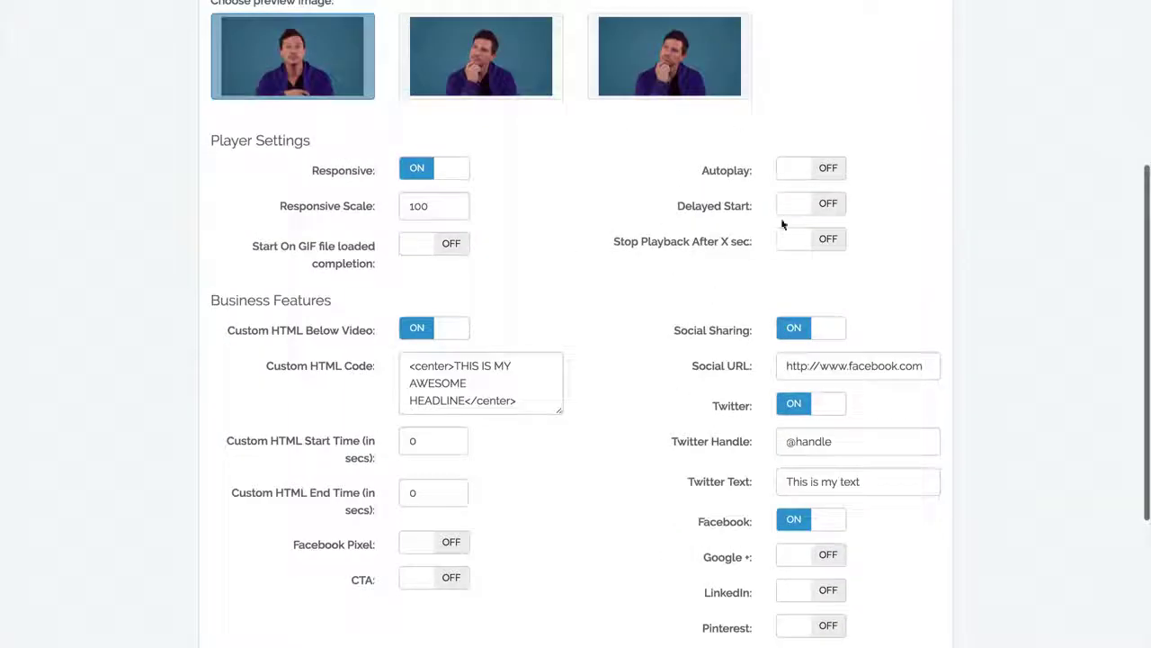
{"action": "left_click", "coordinate": [794, 328]}
{"action": "scroll", "coordinate": [564, 480], "scroll_direction": "down", "scroll_amount": 2}
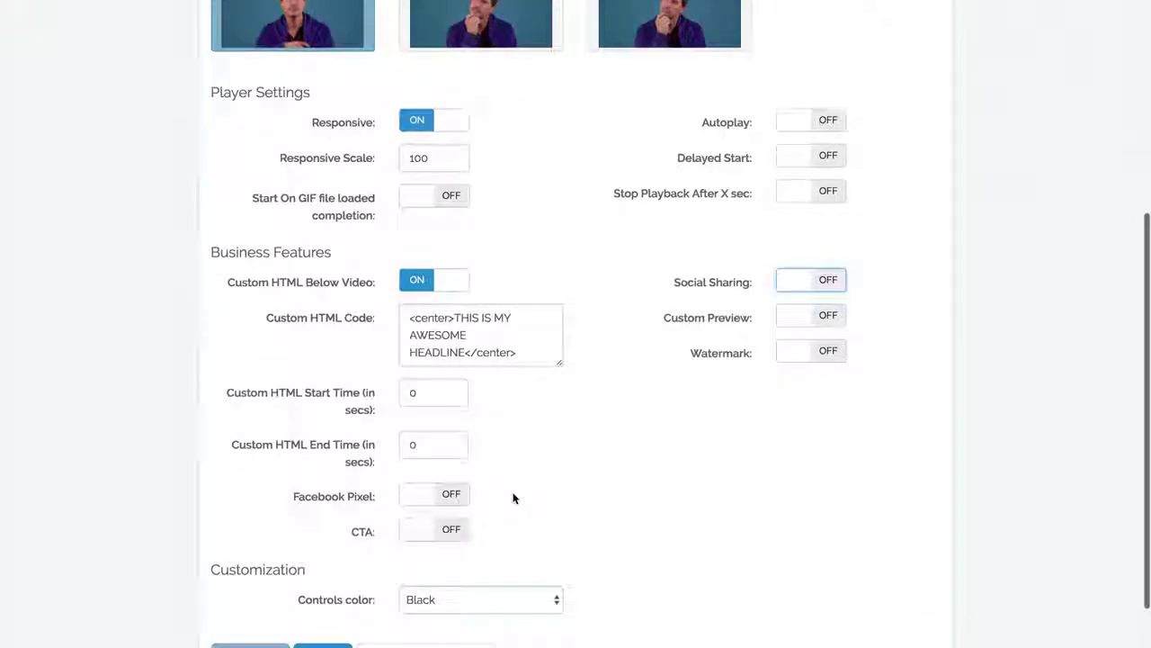
Step: Set the player's controls color to Orange and save the changes
{"action": "left_click", "coordinate": [473, 538]}
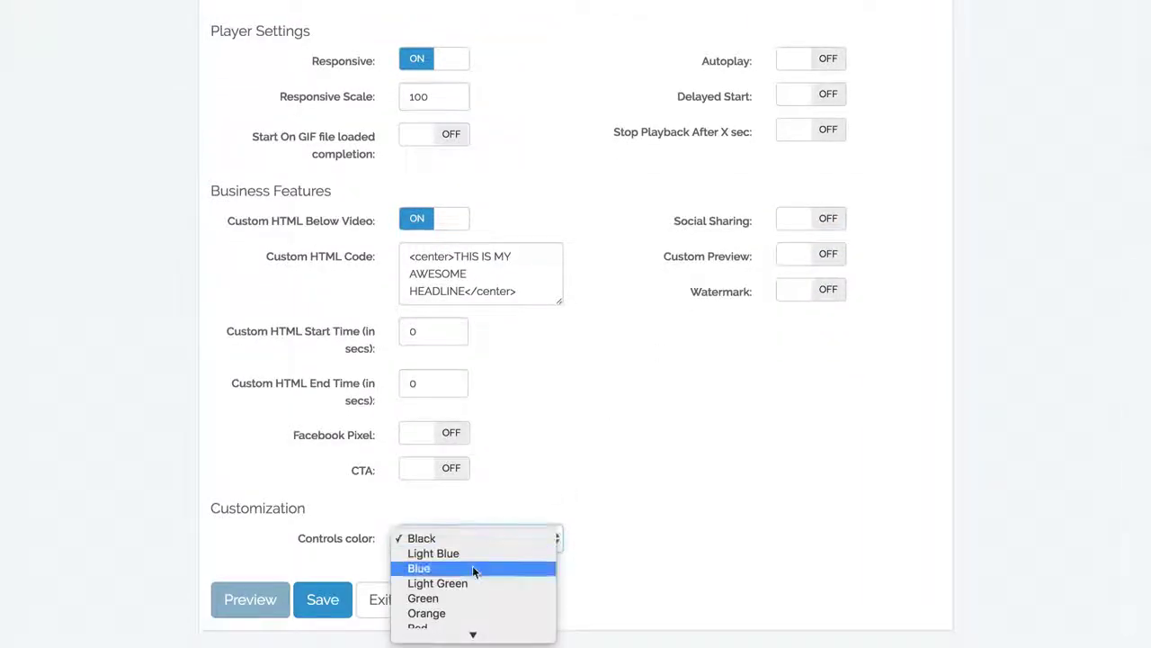
{"action": "scroll", "coordinate": [472, 566], "scroll_direction": "down", "scroll_amount": 1}
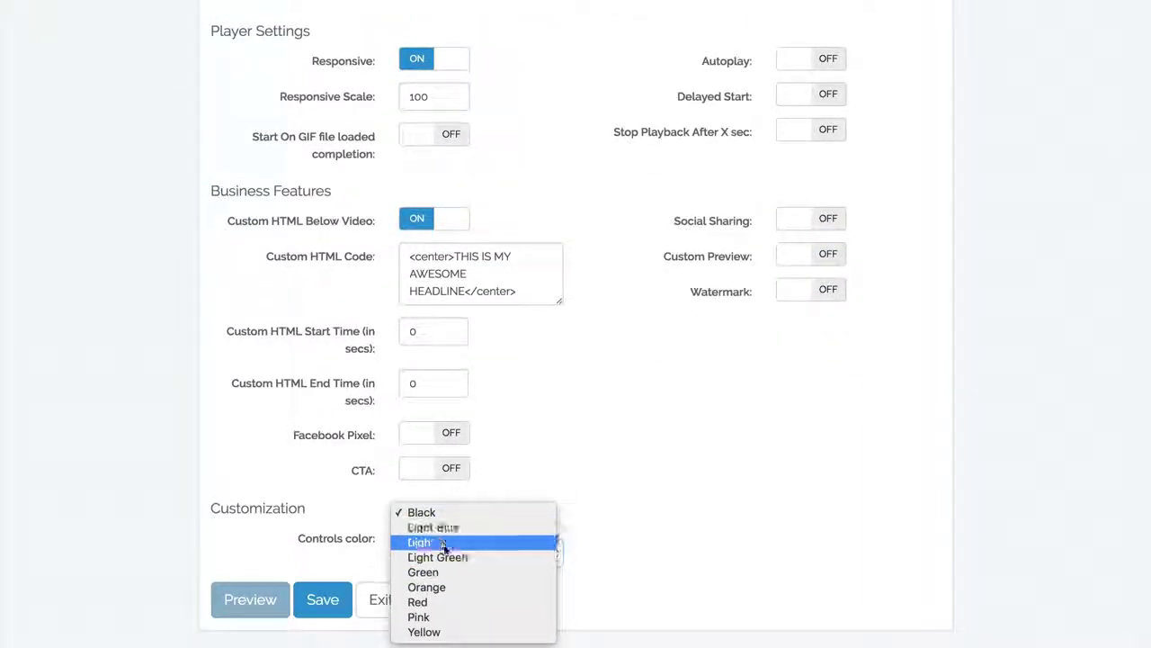
{"action": "left_click", "coordinate": [448, 586]}
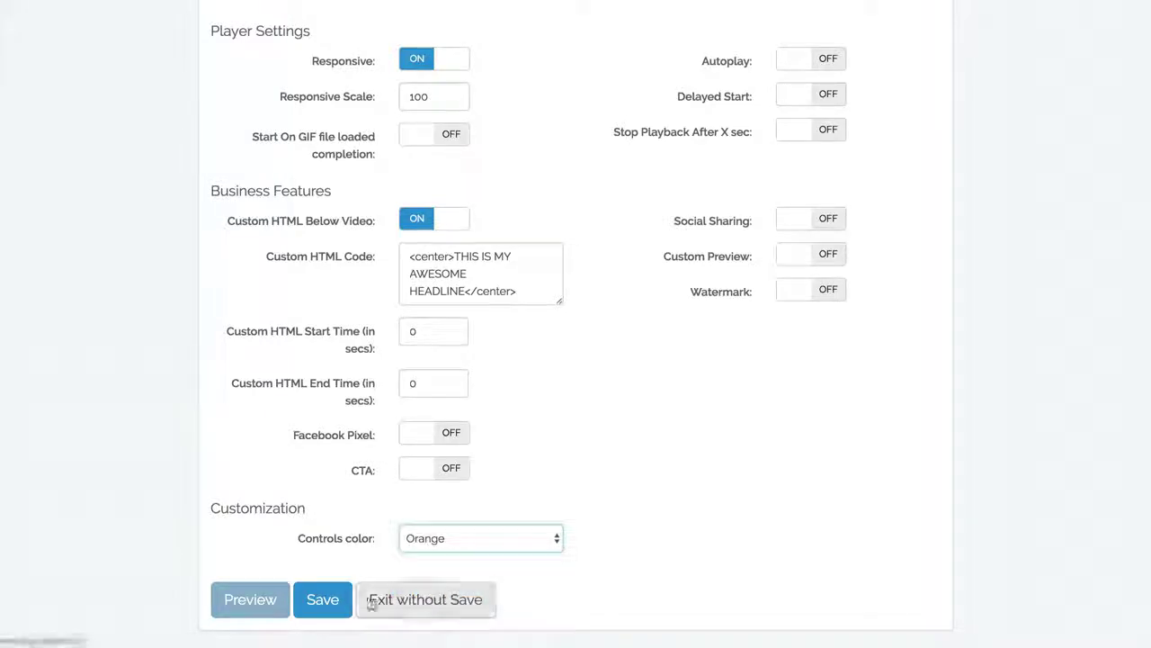
{"action": "left_click", "coordinate": [325, 602]}
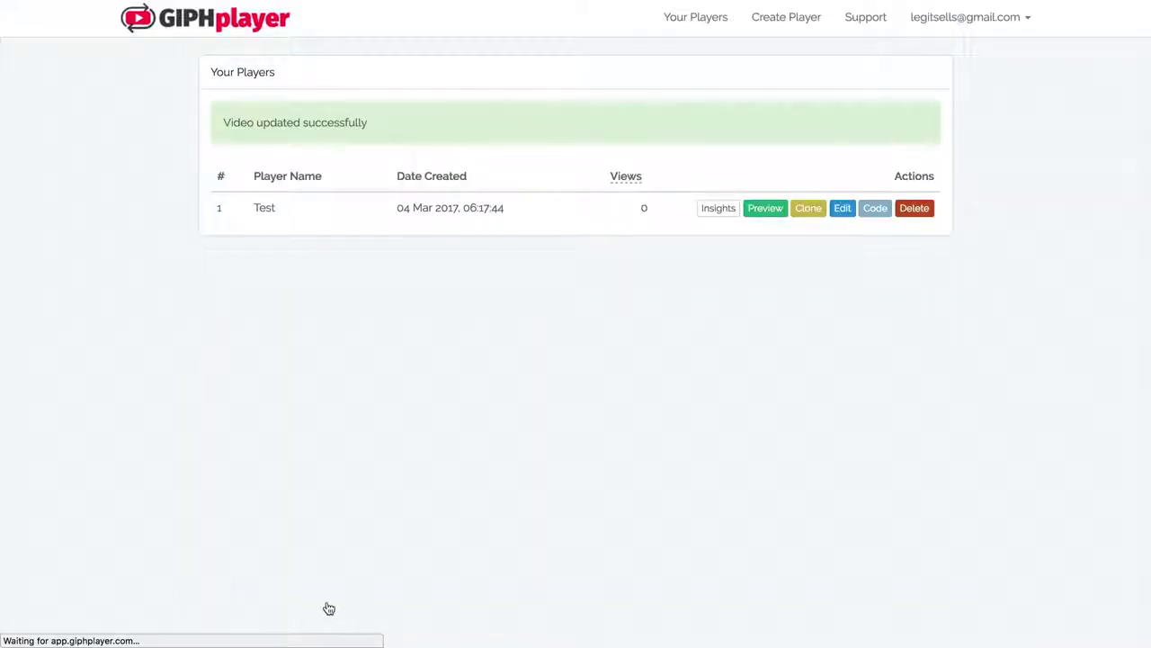